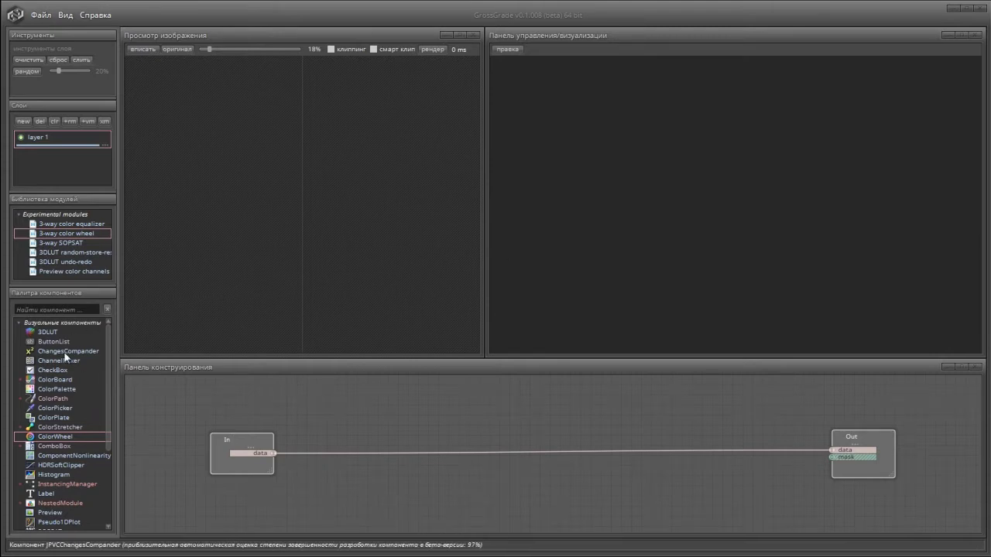
# - Add a 3DLUT component to the empty control/visualization area
pyautogui.moveTo(79, 356)
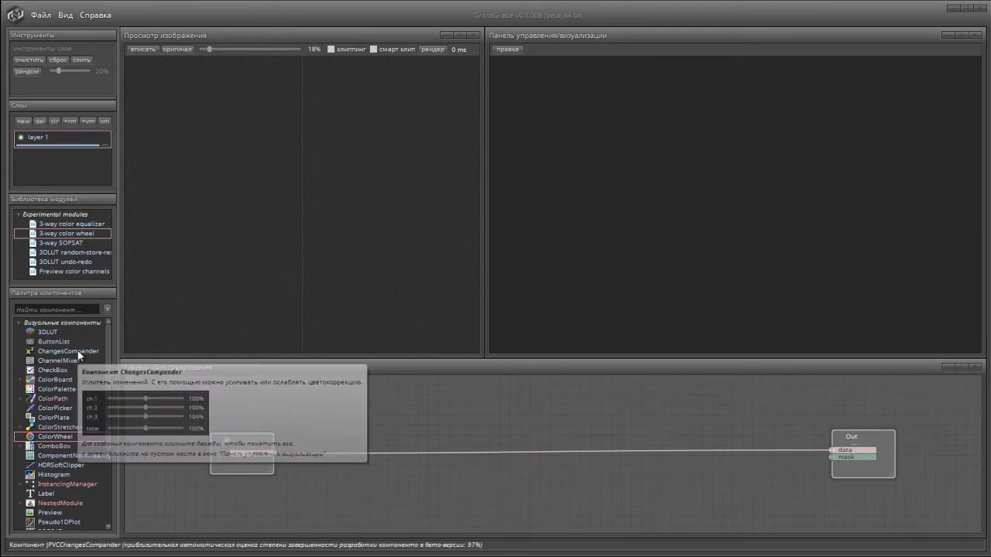
pyautogui.moveTo(73, 387)
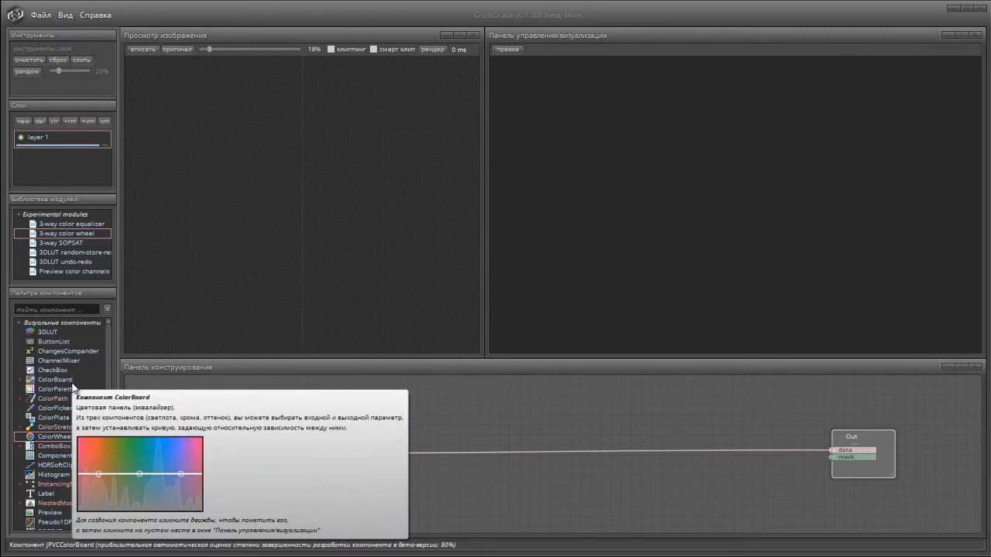
pyautogui.moveTo(66, 410)
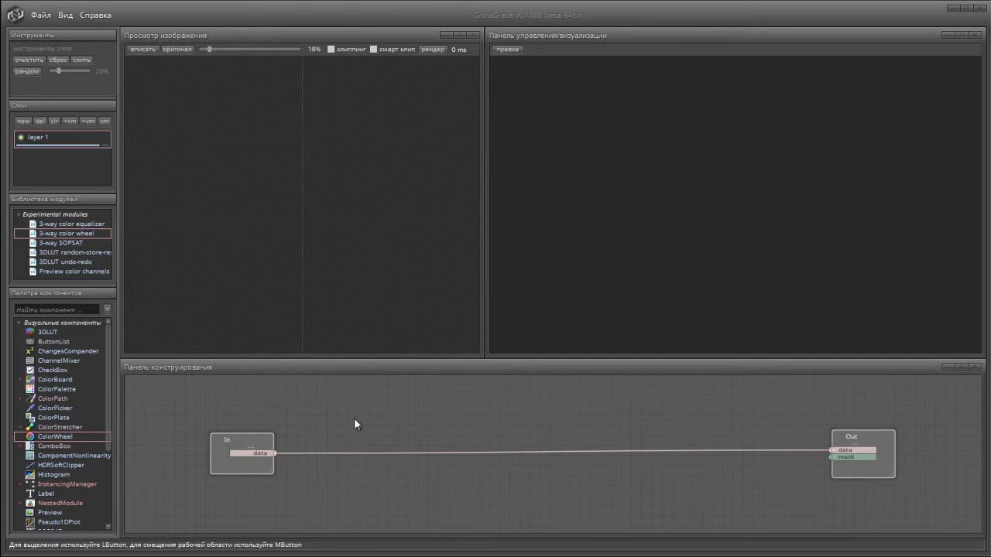
pyautogui.click(56, 333)
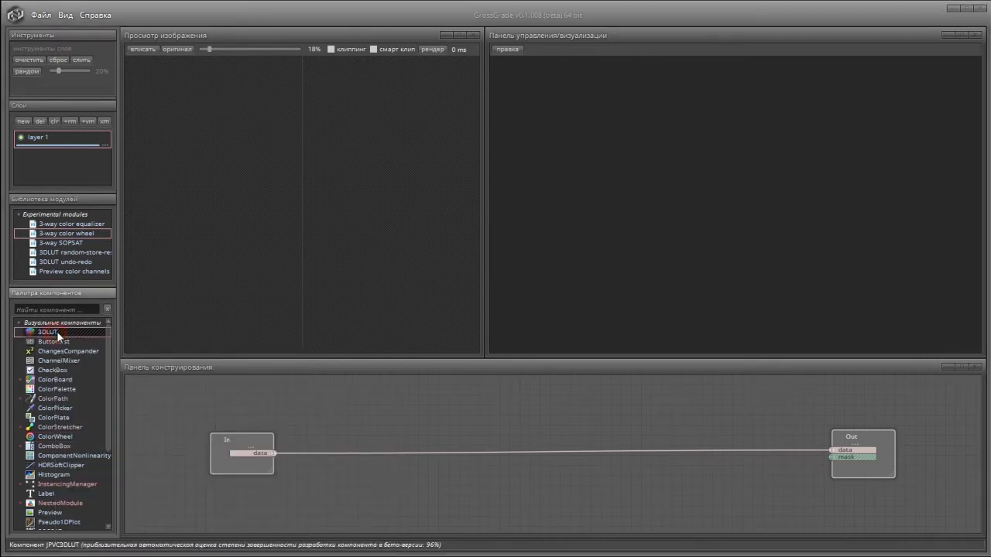
pyautogui.click(509, 89)
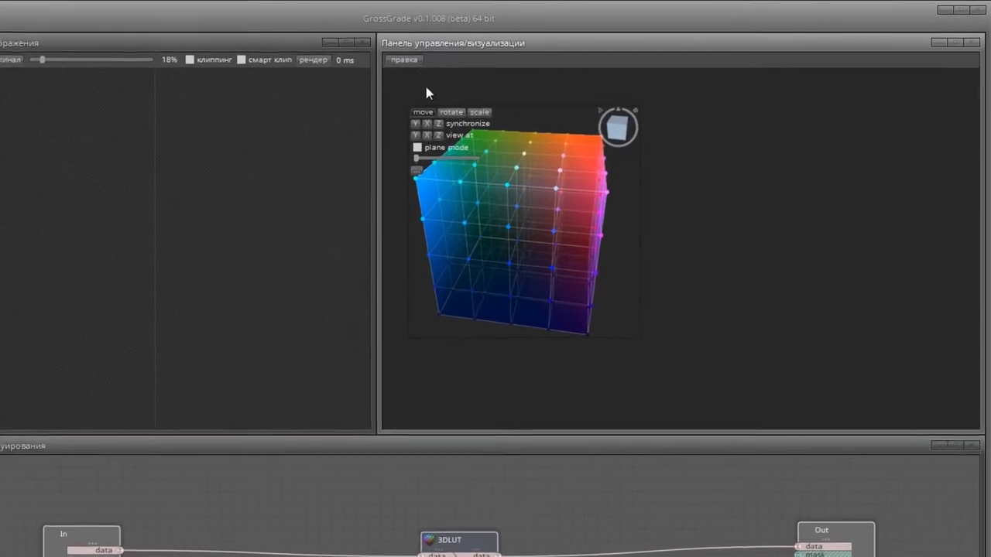
# - Enable layout editing, then reposition the 3DLUT cube and enlarge it to fill most of the control area's height
pyautogui.click(403, 60)
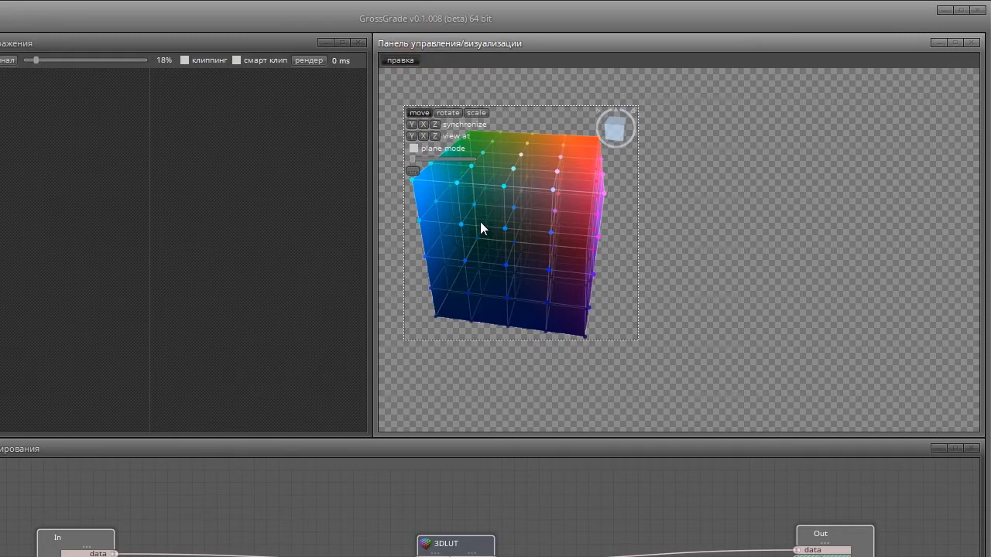
pyautogui.moveTo(480, 223); pyautogui.dragTo(474, 204)
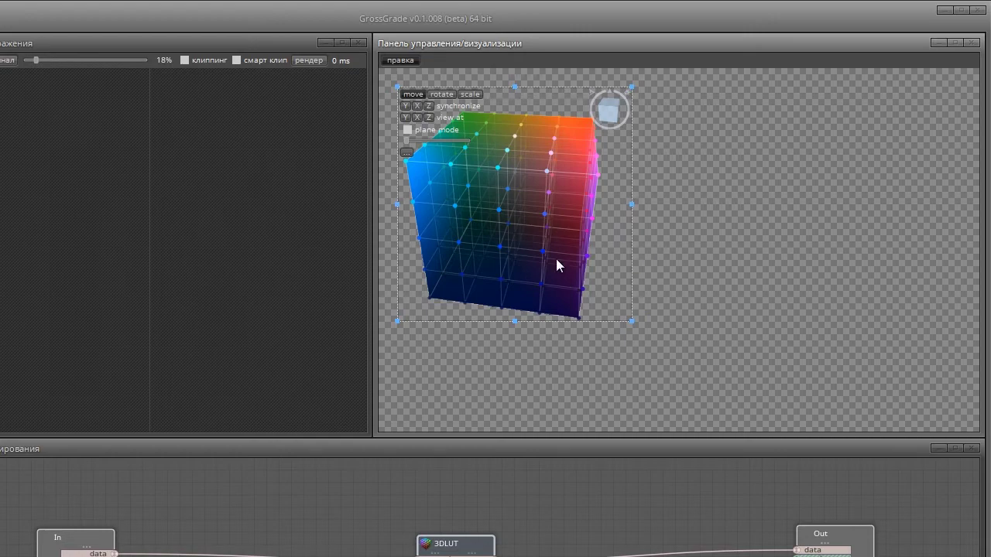
pyautogui.moveTo(556, 259); pyautogui.dragTo(700, 257)
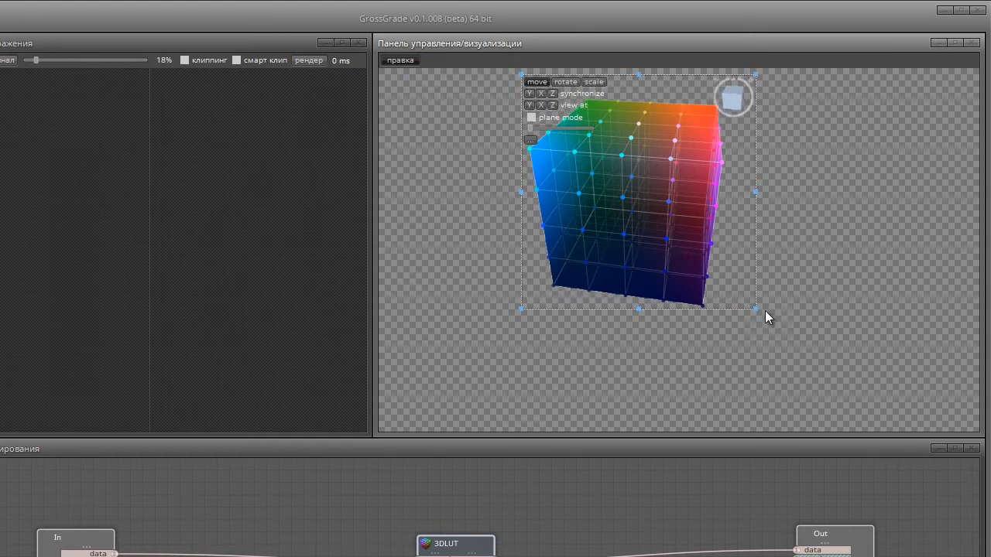
pyautogui.moveTo(754, 307); pyautogui.dragTo(959, 419)
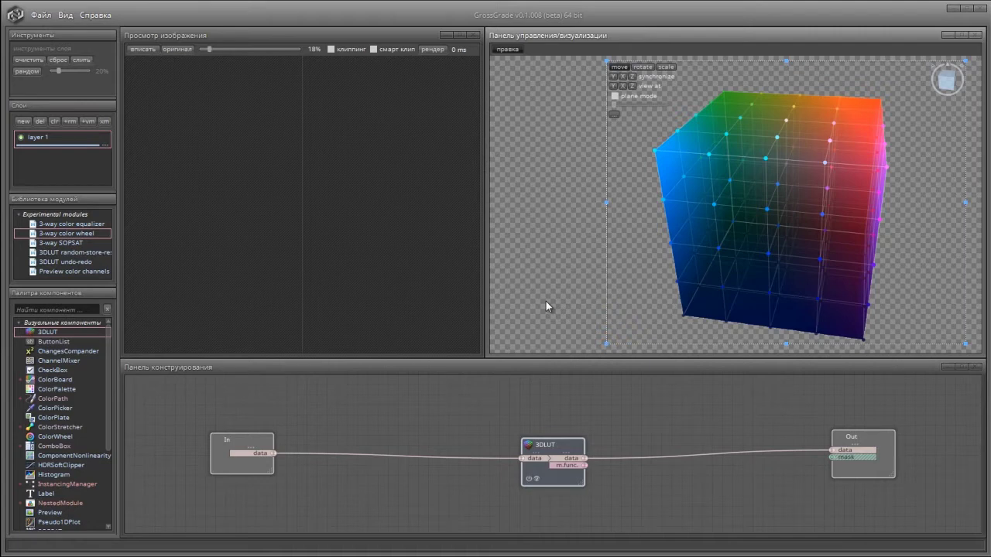
# - Add a ColorWheel component beside the 3DLUT cube and enlarge it to fill the free space there
pyautogui.doubleClick(78, 438)
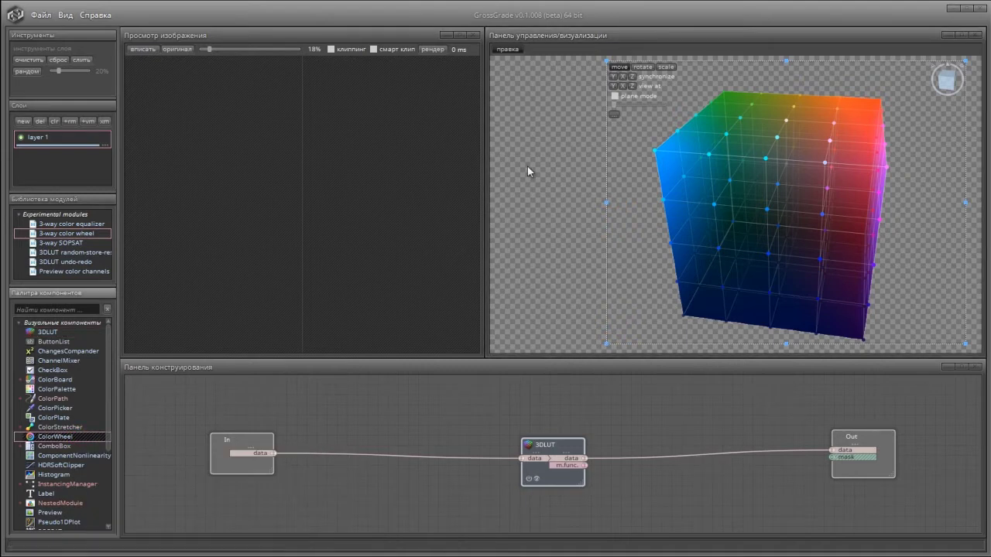
pyautogui.click(502, 68)
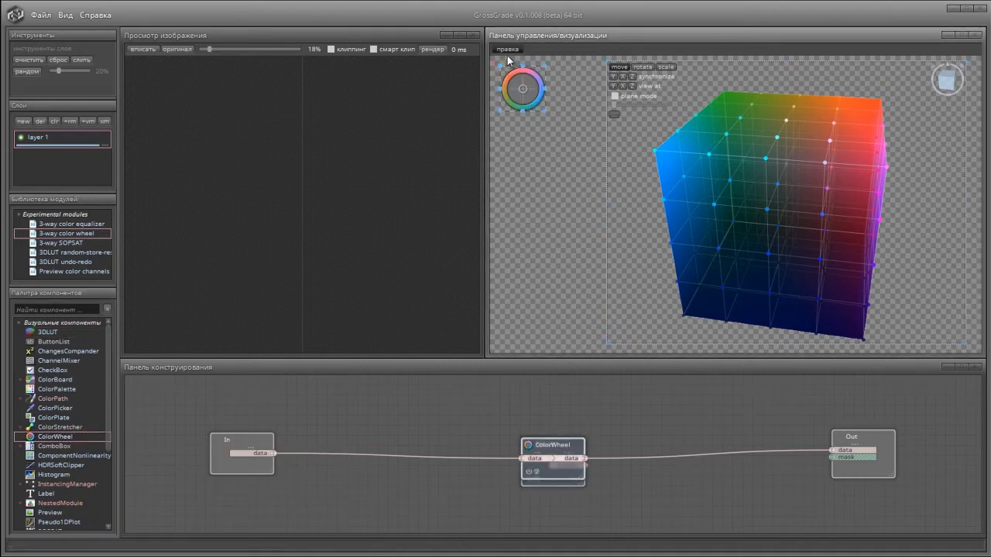
pyautogui.moveTo(545, 110)
pyautogui.mouseDown()
pyautogui.moveTo(542, 123)
pyautogui.moveTo(569, 130)
pyautogui.moveTo(601, 171)
pyautogui.mouseUp()
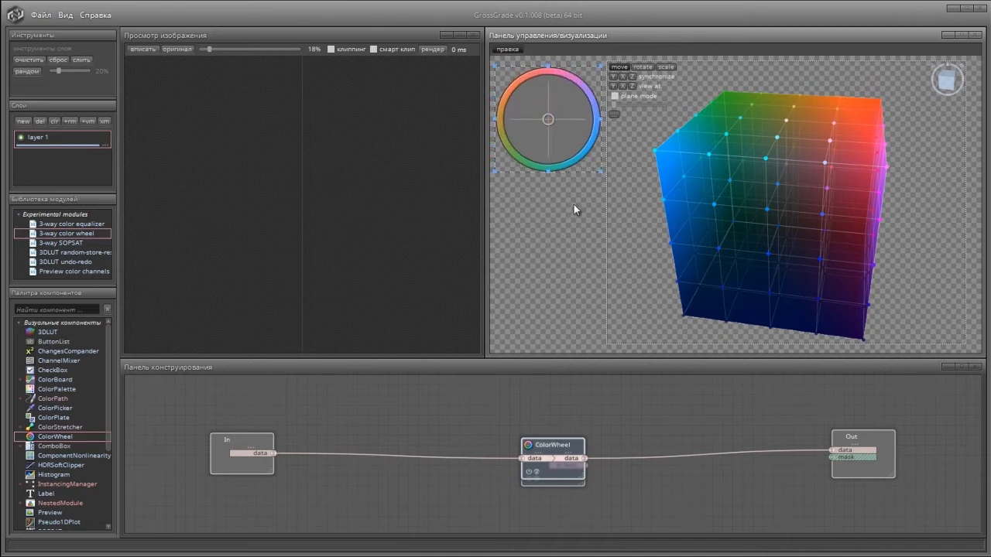
# - Unlink the ColorWheel node from the output side of 3DLUT and reinsert it on the connection between In and 3DLUT
pyautogui.moveTo(549, 451); pyautogui.dragTo(672, 418)
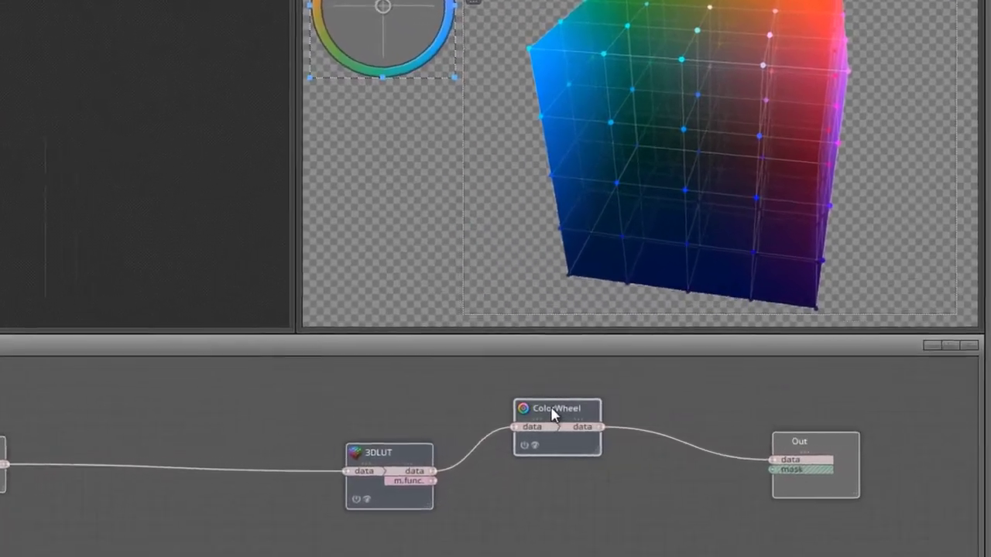
pyautogui.rightClick(554, 414)
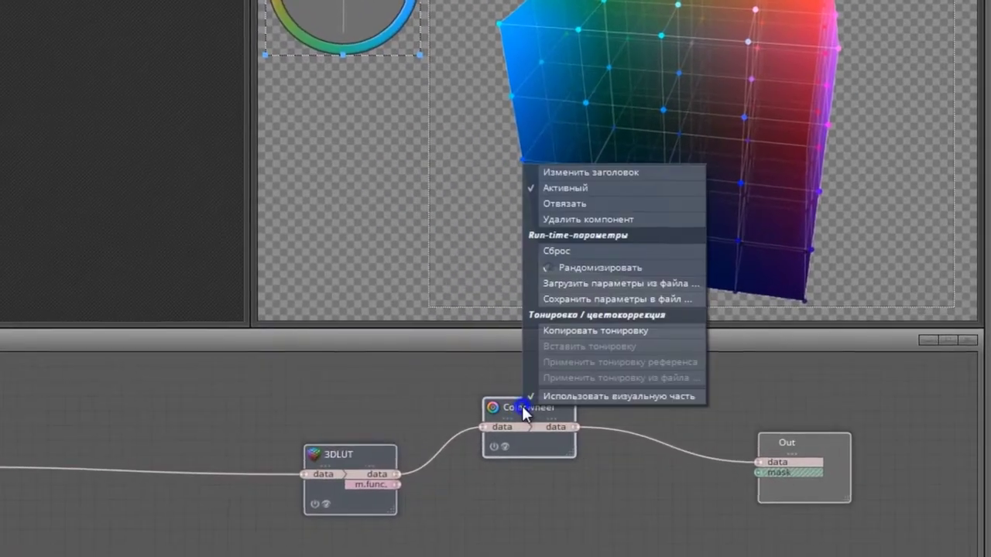
pyautogui.click(620, 217)
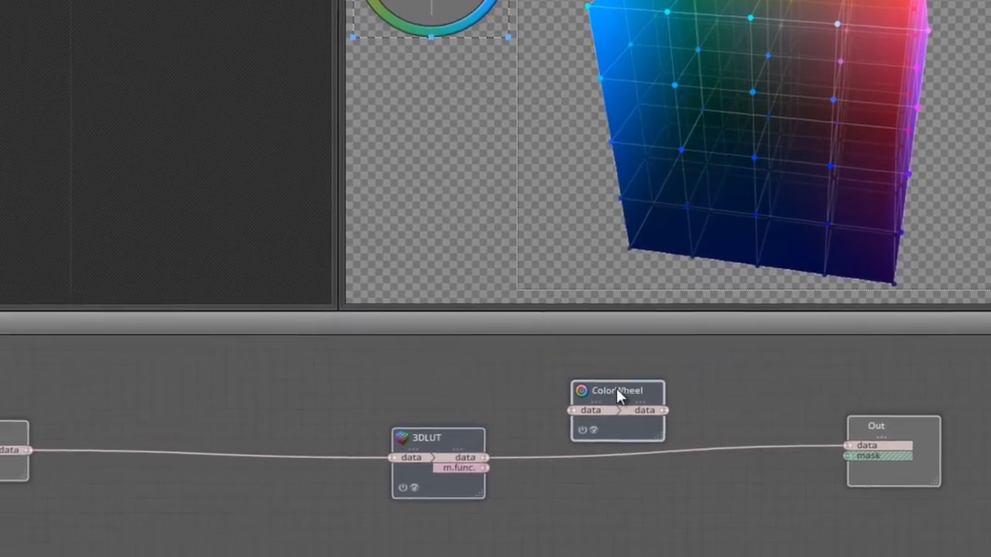
pyautogui.moveTo(530, 406); pyautogui.dragTo(169, 440)
pyautogui.moveTo(445, 397); pyautogui.dragTo(417, 429)
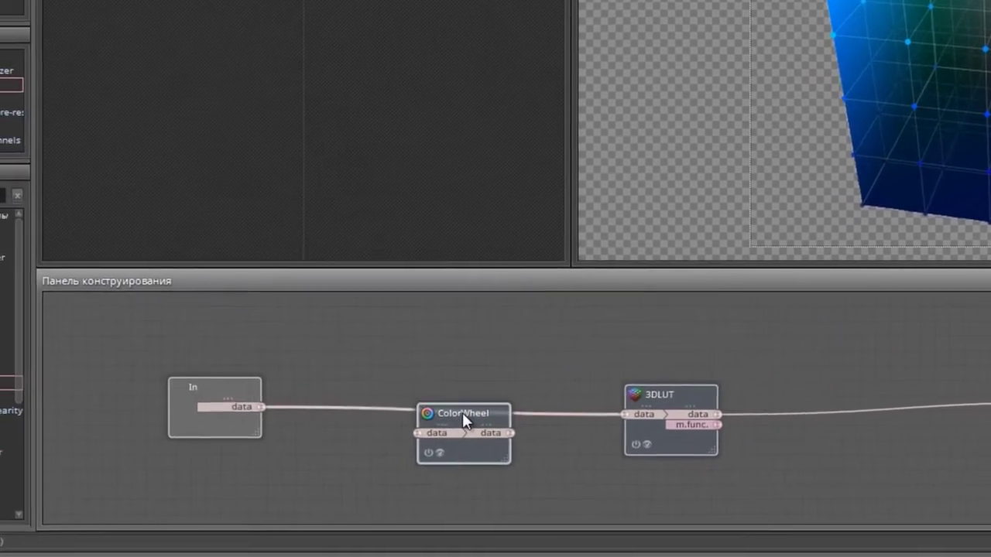
pyautogui.moveTo(476, 419); pyautogui.dragTo(445, 357)
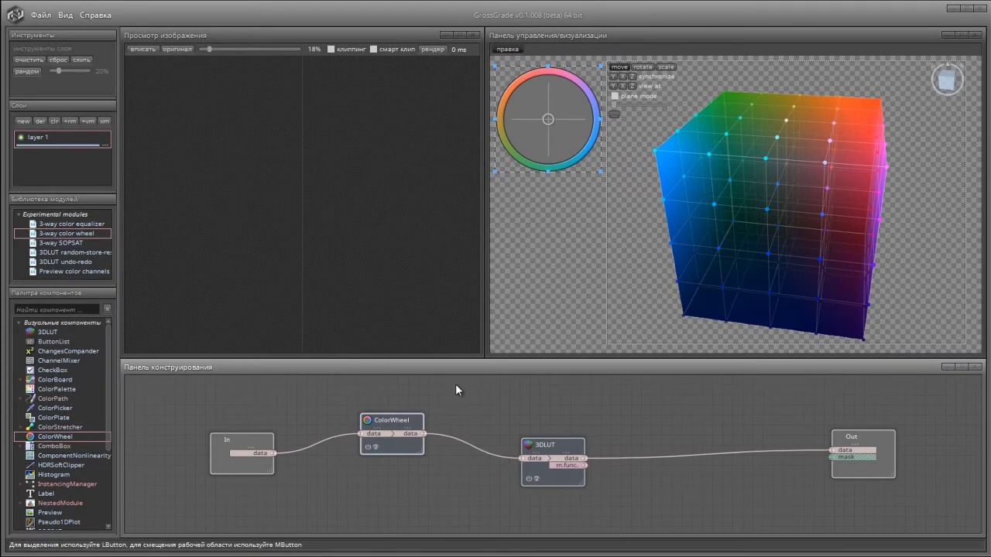
# - Turn off layout editing and load the recent image beautiful-1274063.jpg
pyautogui.click(509, 50)
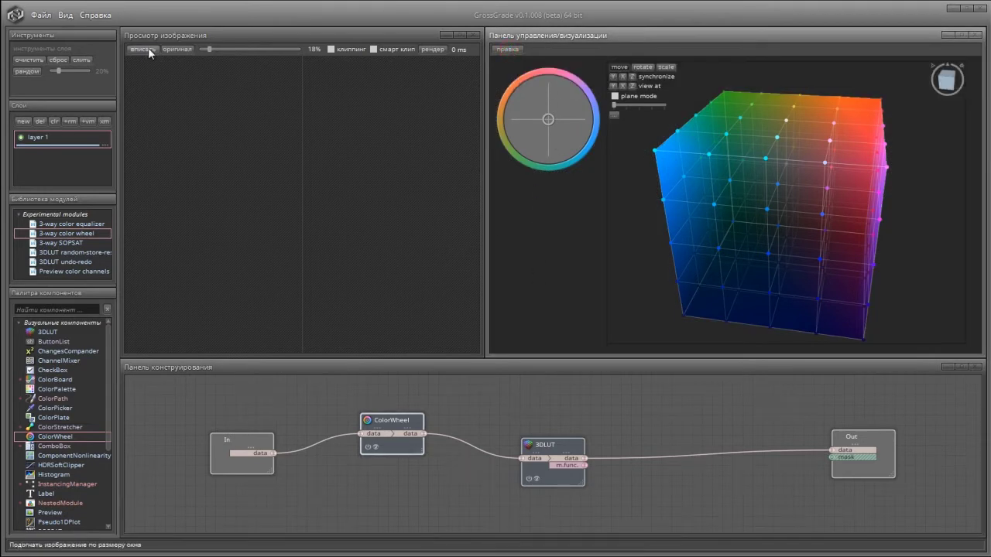
pyautogui.click(41, 15)
pyautogui.moveTo(89, 216)
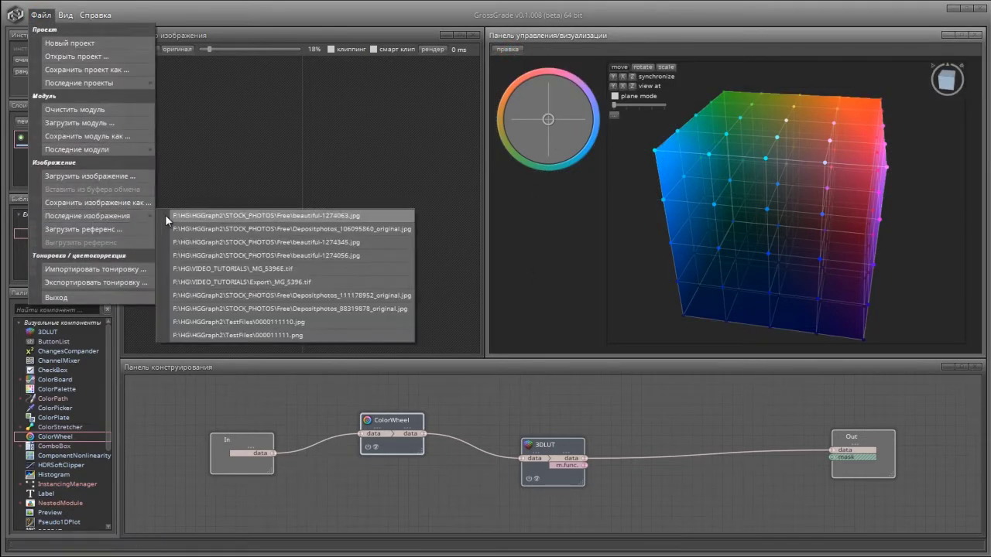
pyautogui.click(177, 215)
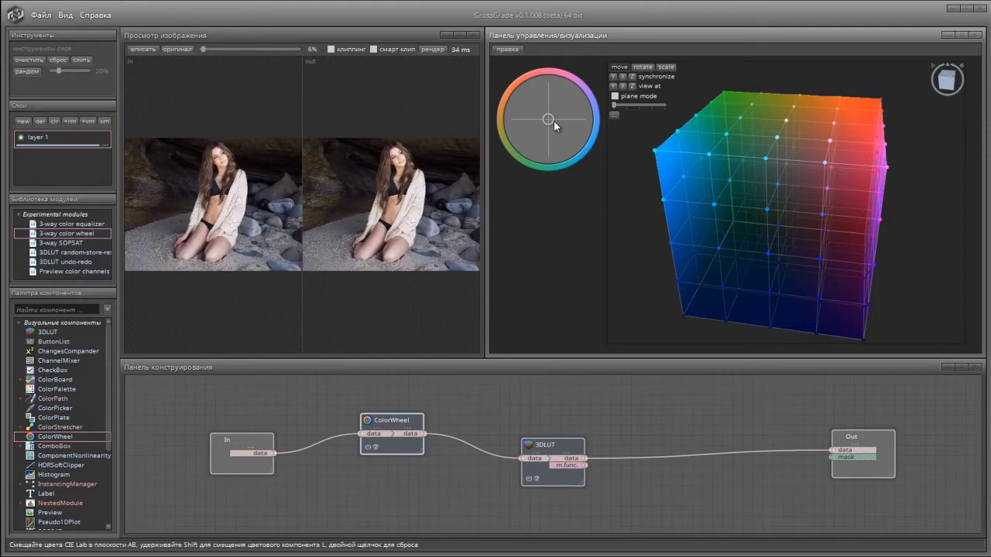
# - Color-correct the photo by shifting the ColorWheel marker toward purple and moving lattice points in the 3DLUT cube
pyautogui.click(550, 118)
pyautogui.moveTo(562, 117); pyautogui.dragTo(574, 104)
pyautogui.click(710, 218)
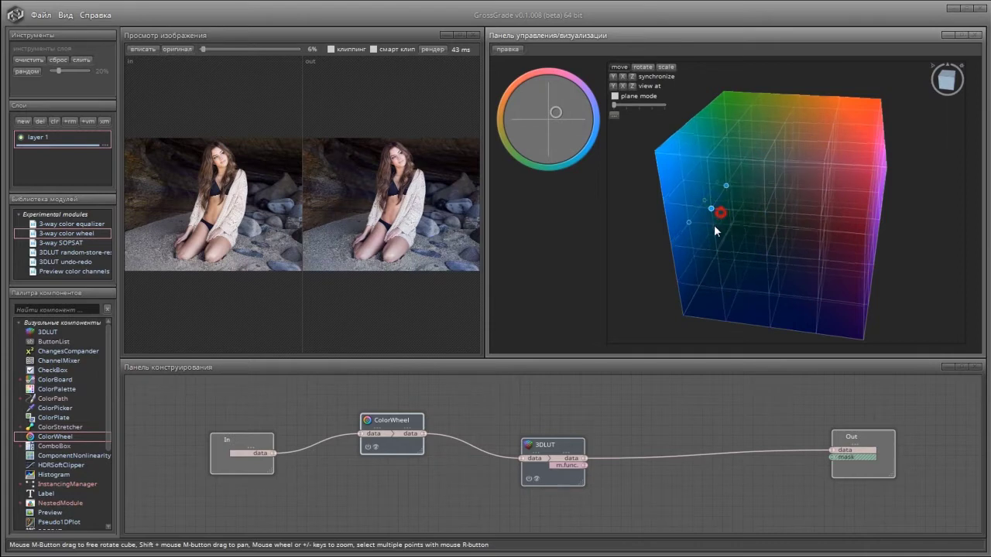
pyautogui.moveTo(805, 190); pyautogui.dragTo(845, 172)
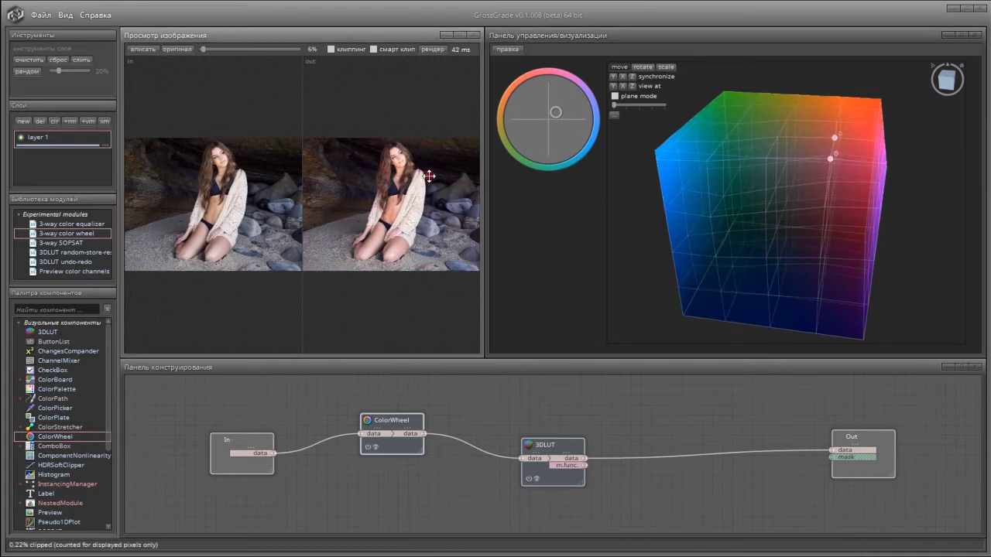
pyautogui.scroll(3, 429, 176)
pyautogui.moveTo(429, 176); pyautogui.dragTo(434, 205)
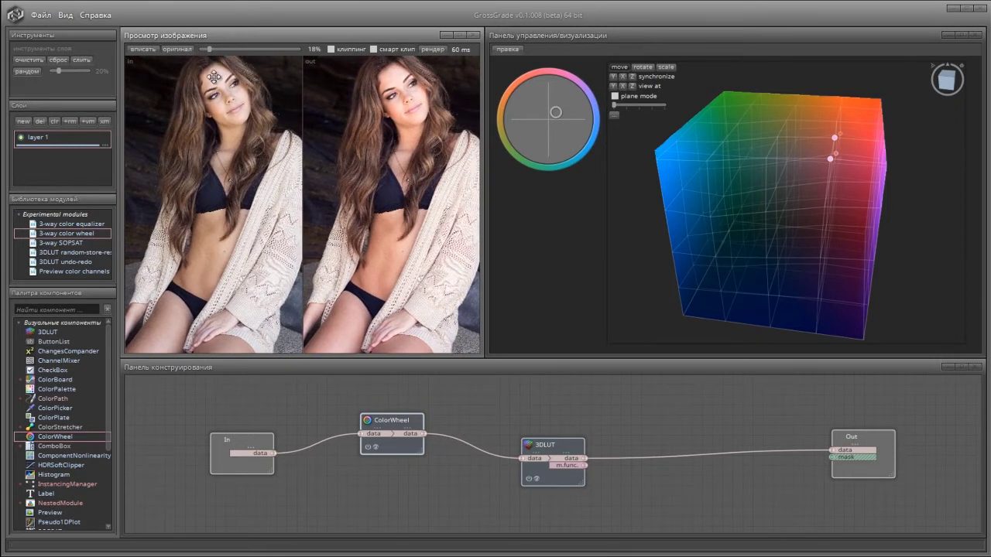
# - Save the current module in the Demo folder under the file name 11
pyautogui.click(43, 16)
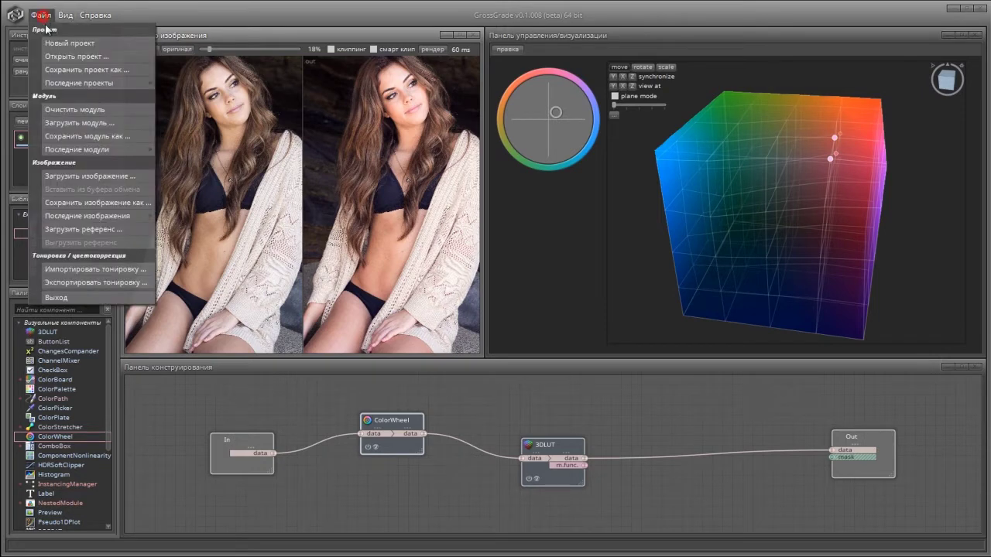
pyautogui.click(64, 137)
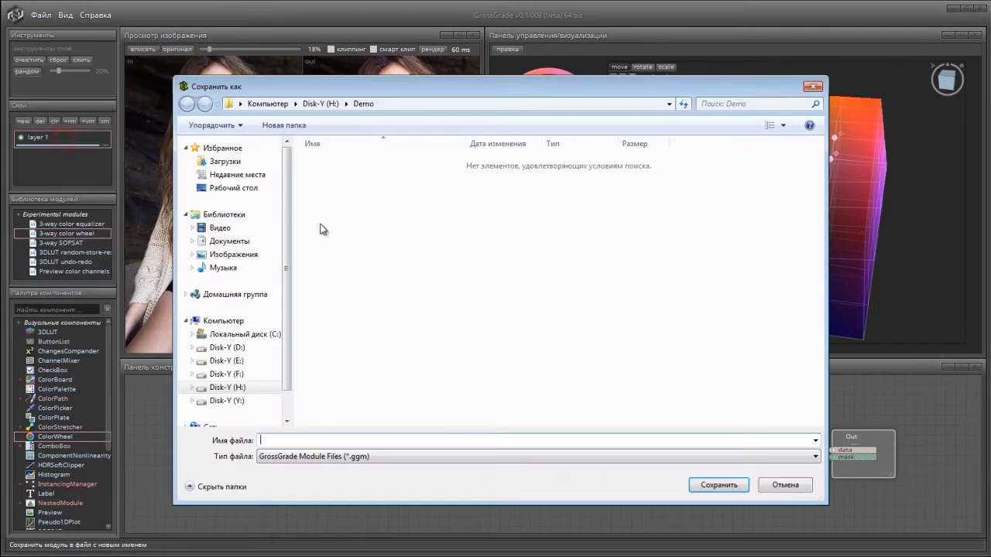
pyautogui.write('11')
pyautogui.click(709, 485)
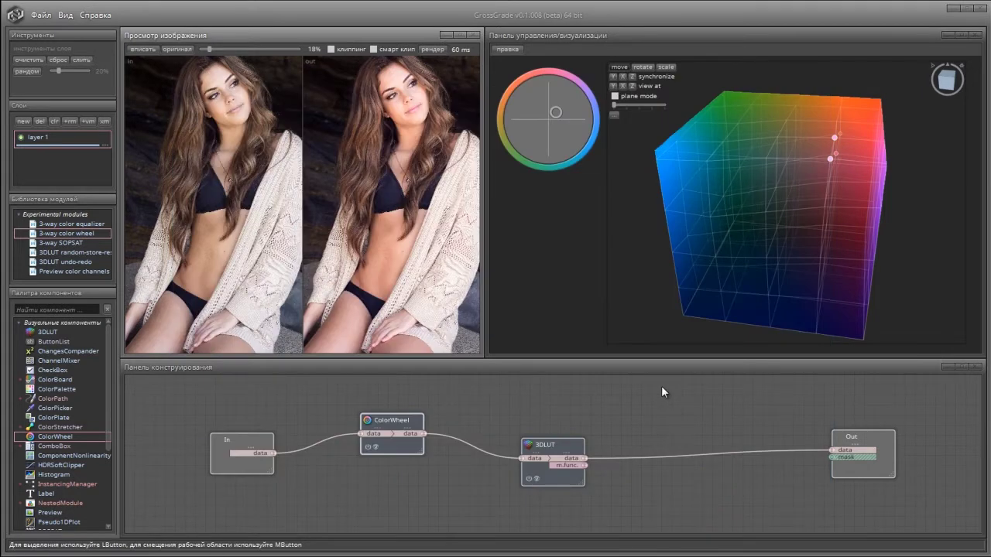
# - Clear the current layer's module and load the saved module 11.ggm
pyautogui.click(33, 59)
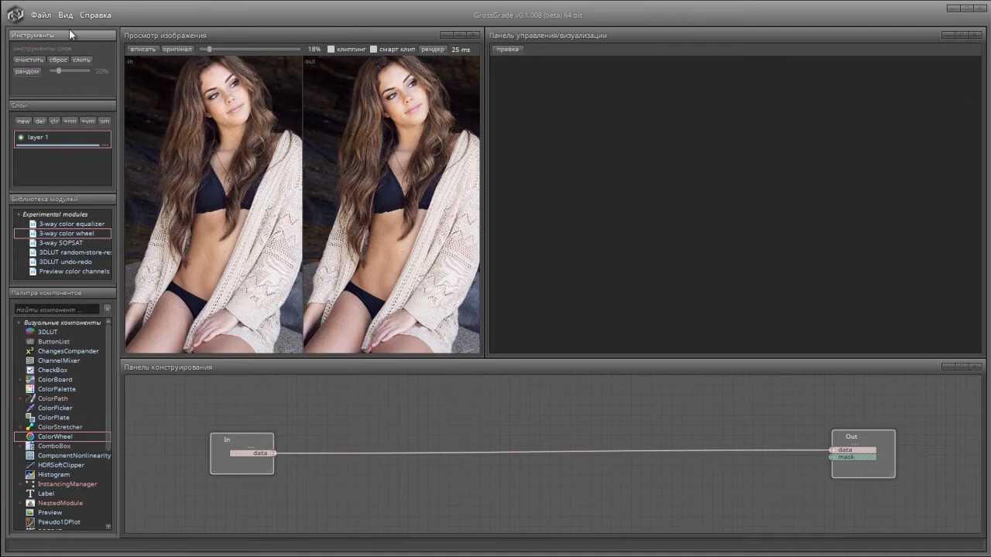
pyautogui.click(42, 15)
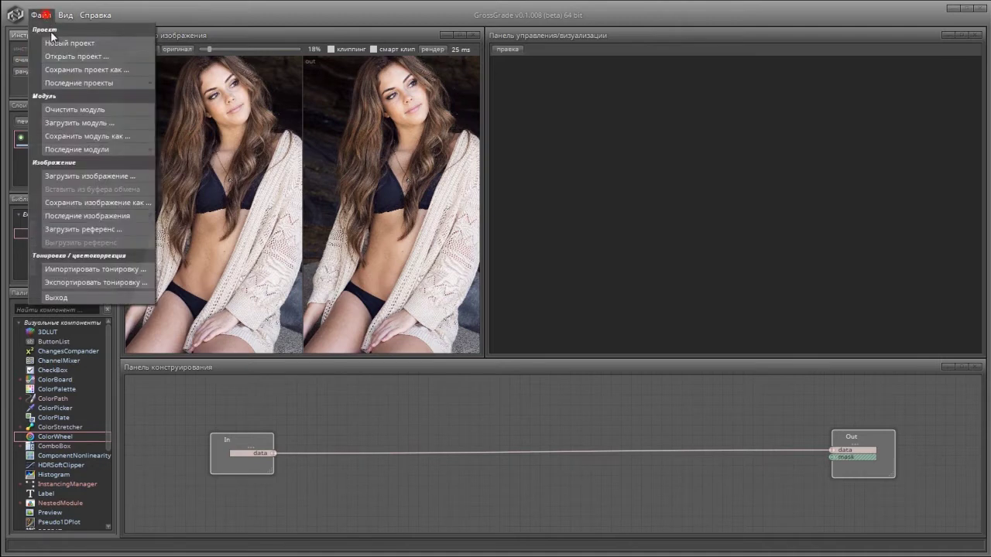
pyautogui.click(76, 124)
pyautogui.doubleClick(312, 162)
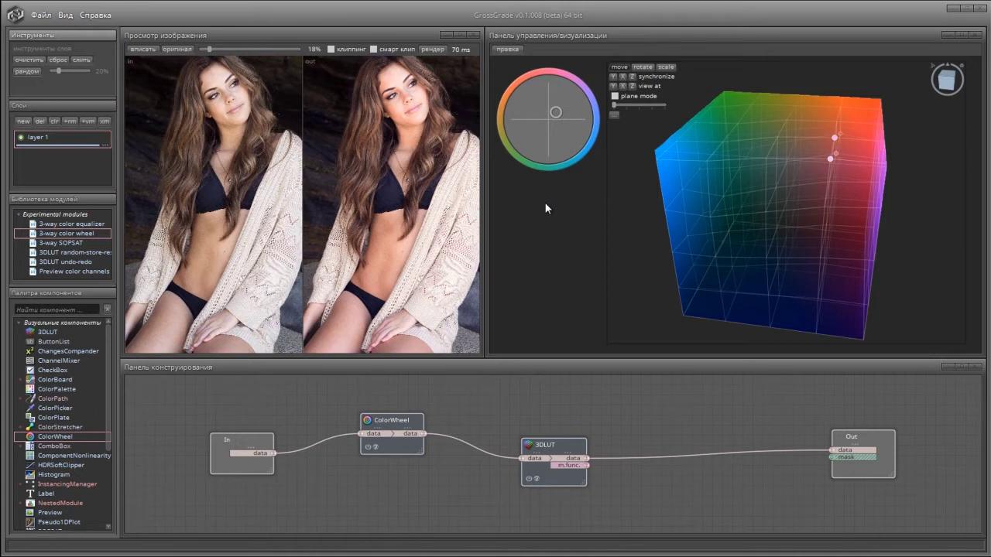
# - Reset the run-time parameters of all components in the layer and save the module over 11.ggm
pyautogui.click(62, 60)
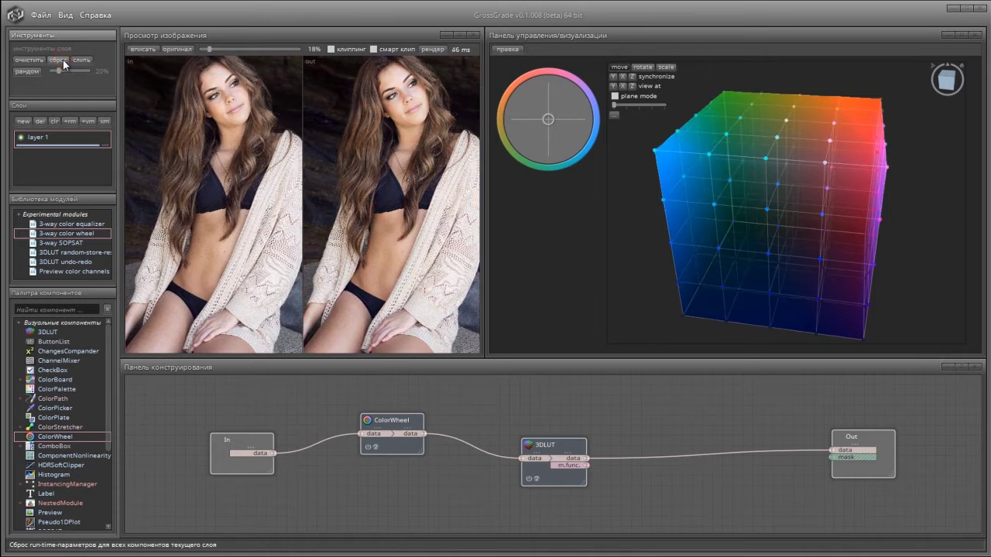
pyautogui.click(42, 15)
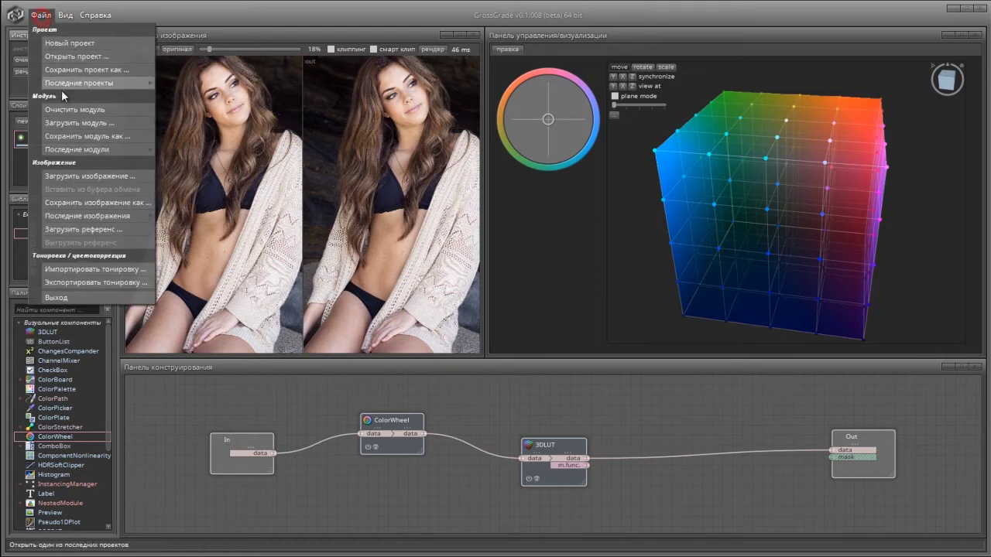
pyautogui.click(76, 137)
pyautogui.doubleClick(325, 163)
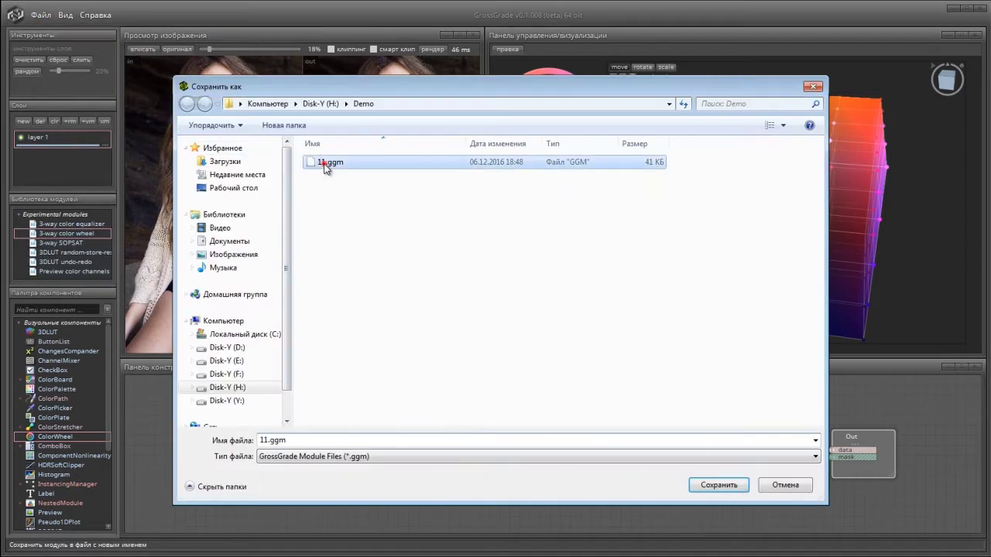
pyautogui.click(523, 240)
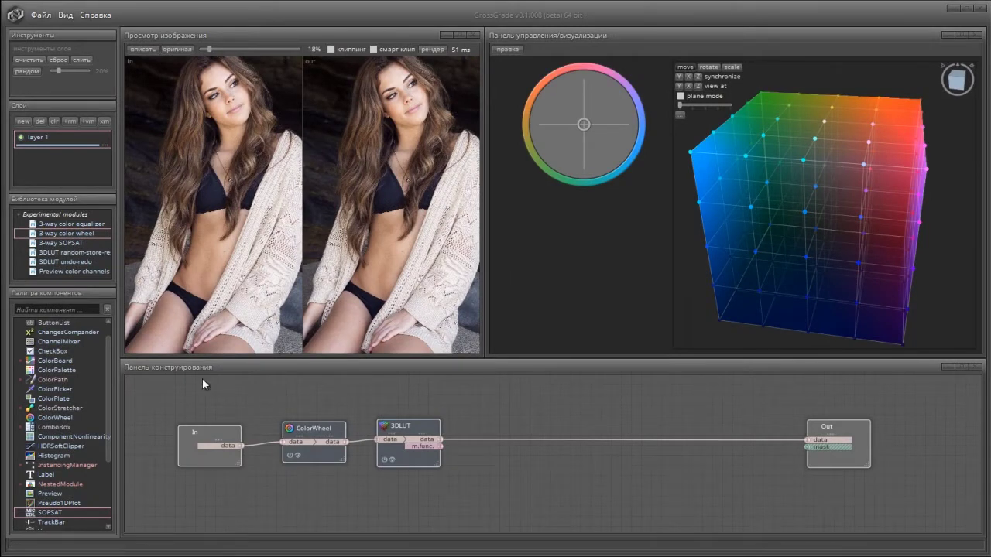
# - Add a SOPSAT component below the color wheel
pyautogui.click(61, 511)
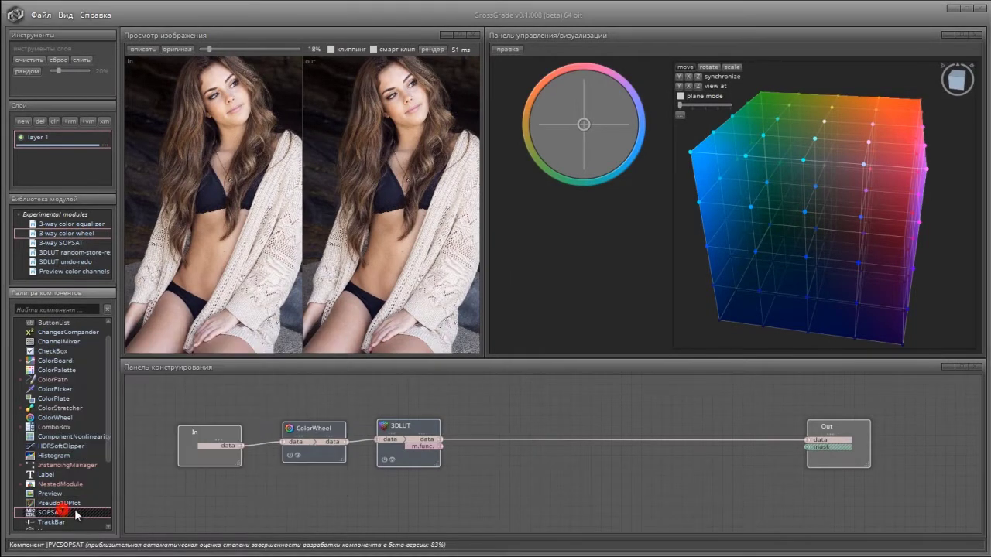
pyautogui.click(502, 202)
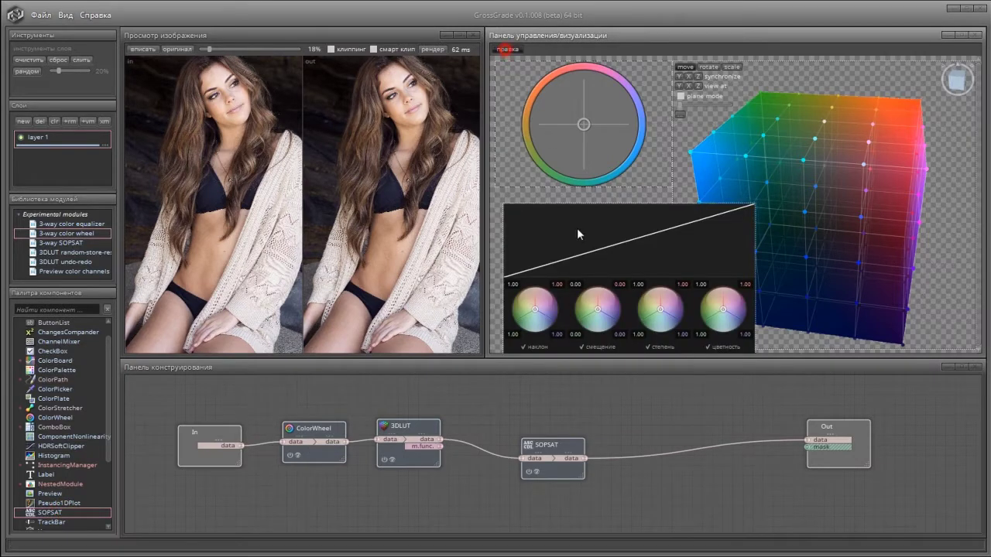
# - Fit the SOPSAT control exactly into the space below the color wheel, finish layout editing, and raise its node on the canvas
pyautogui.click(568, 226)
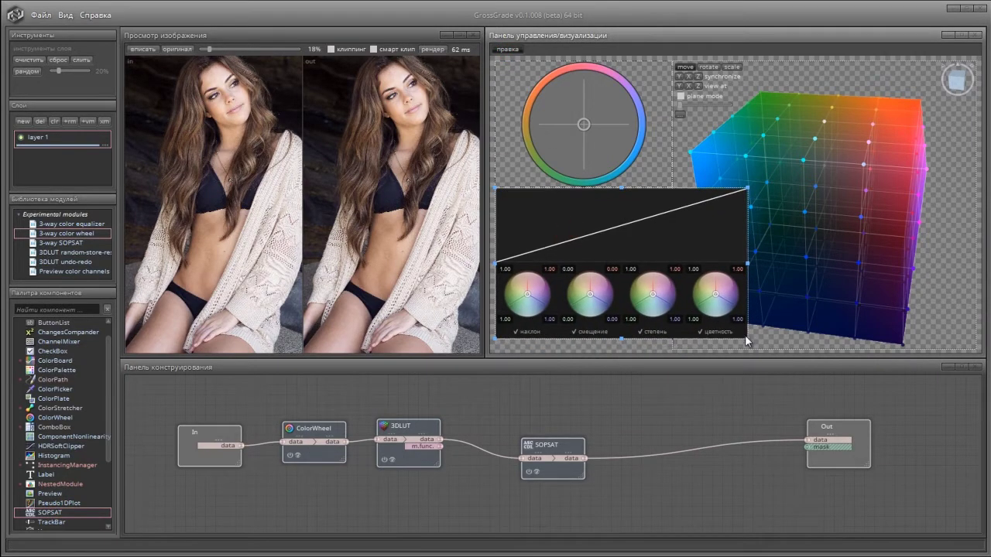
pyautogui.moveTo(747, 338); pyautogui.dragTo(672, 348)
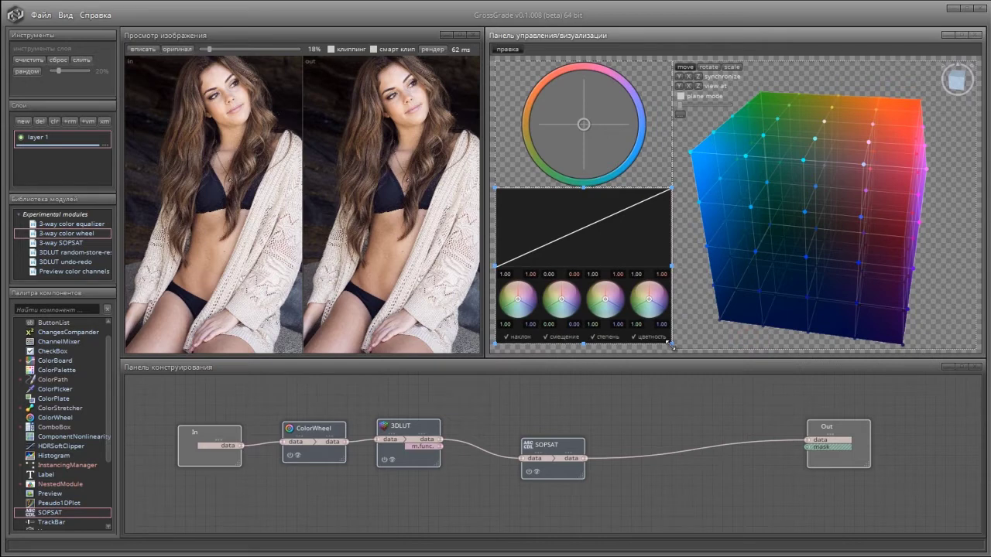
pyautogui.click(507, 50)
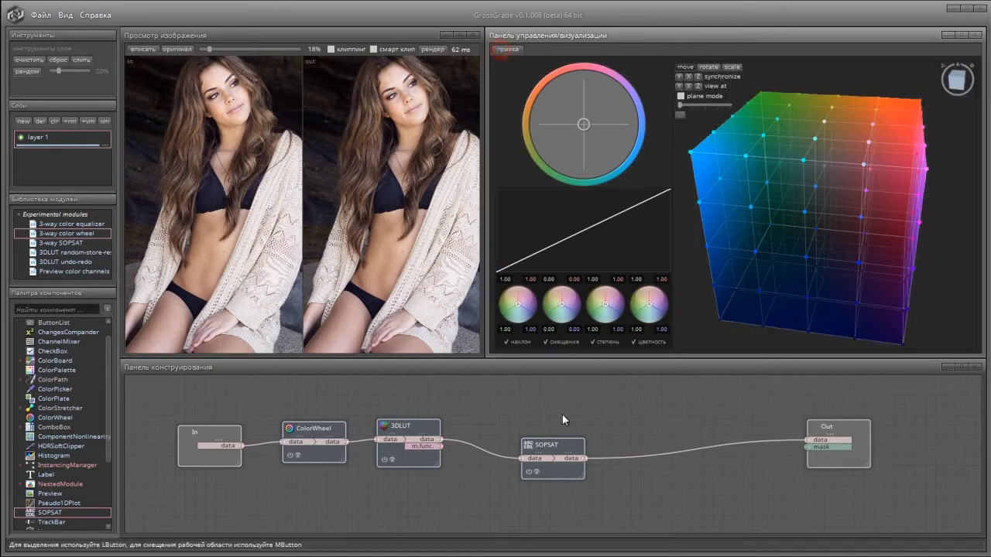
pyautogui.moveTo(556, 448); pyautogui.dragTo(554, 420)
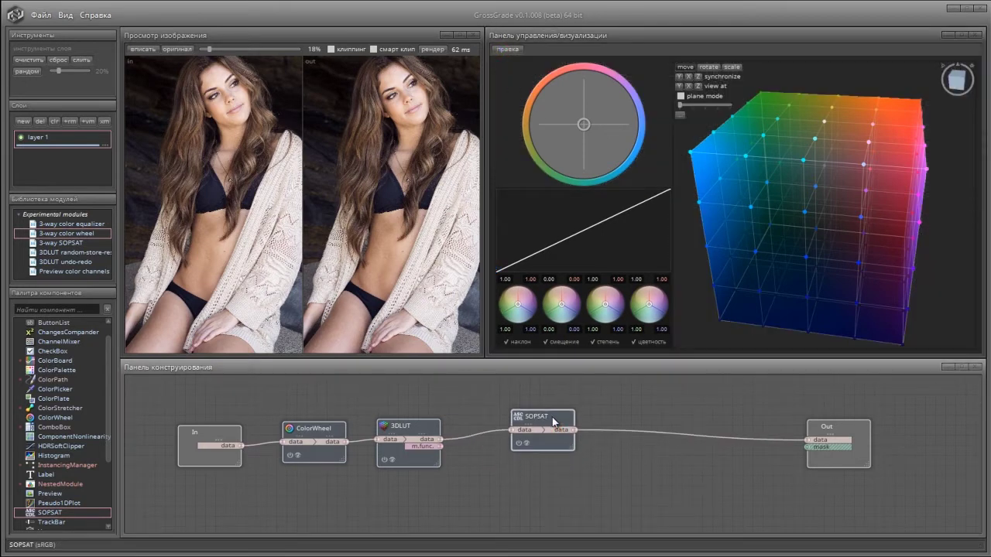
# - Randomize the SOPSAT component's run-time parameters and reset them to their defaults
pyautogui.rightClick(555, 421)
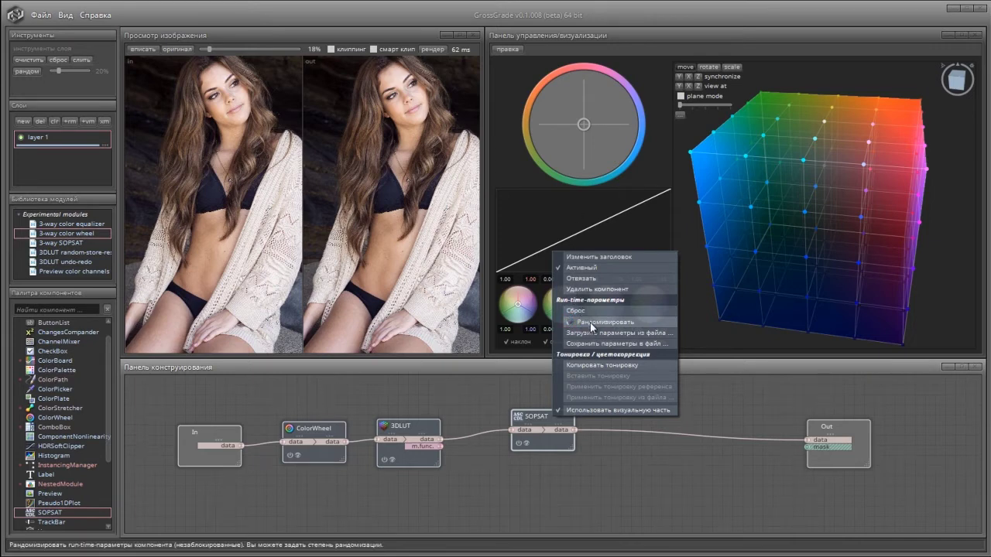
pyautogui.click(592, 323)
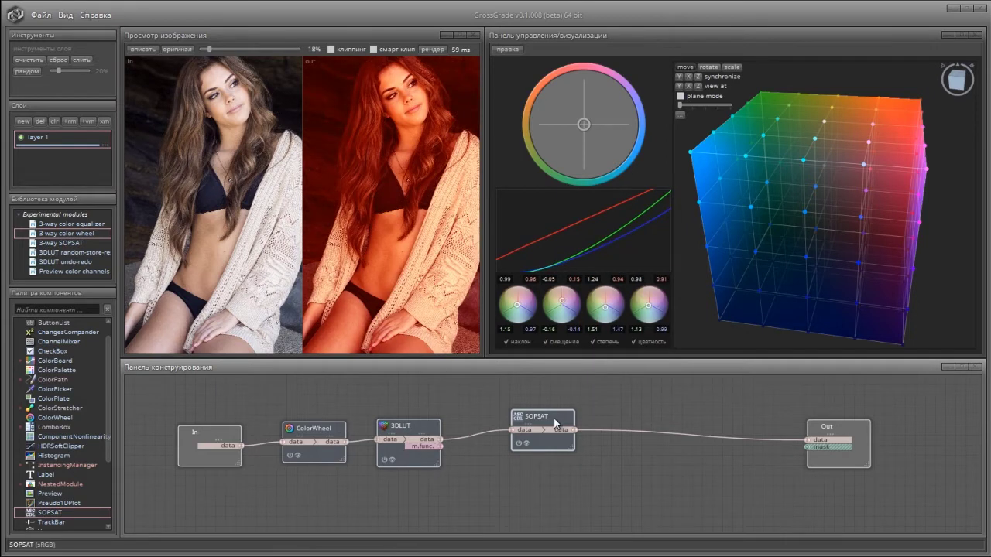
pyautogui.rightClick(556, 423)
pyautogui.click(579, 314)
pyautogui.rightClick(552, 422)
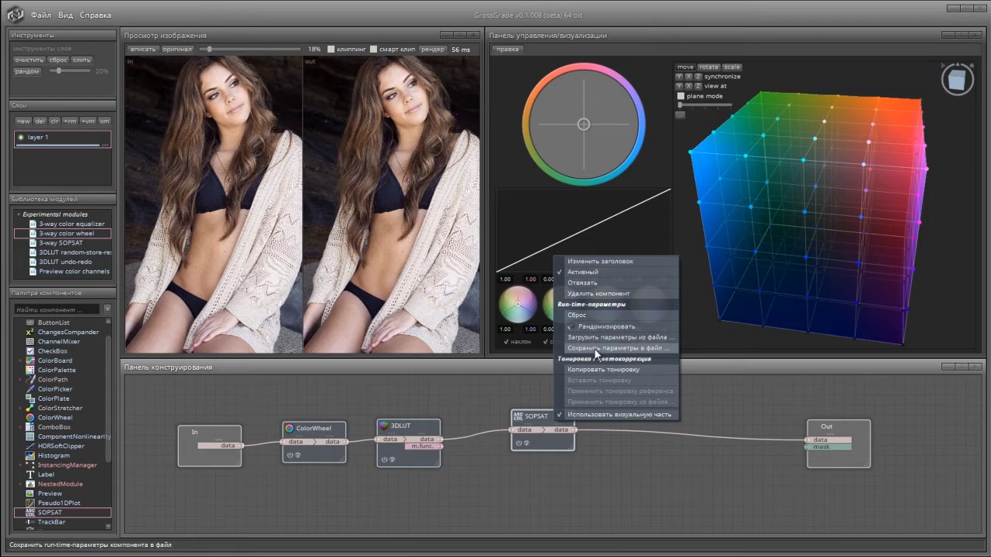
pyautogui.click(541, 424)
# - Expose the mask and apply factor input ports on the SOPSAT node
pyautogui.moveTo(542, 424); pyautogui.dragTo(545, 404)
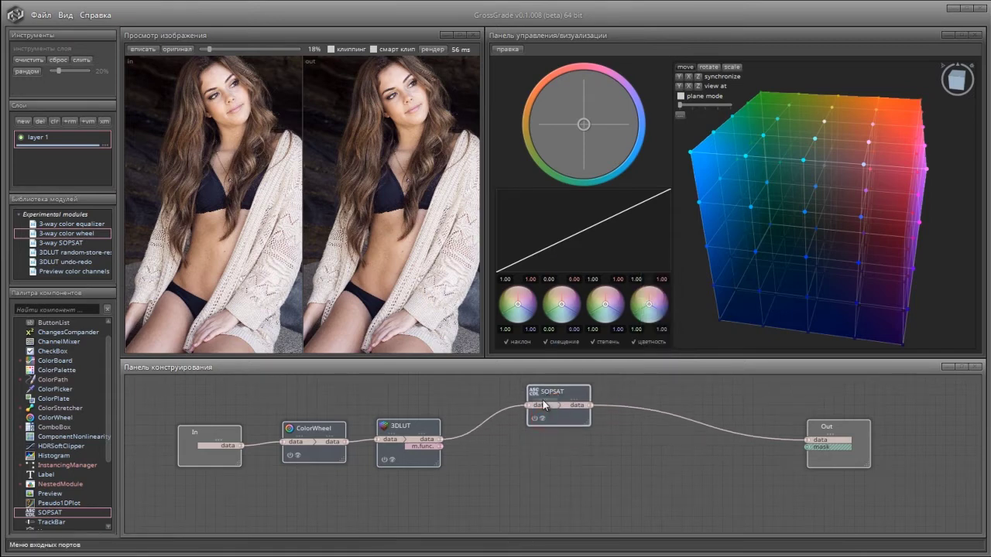
pyautogui.click(544, 404)
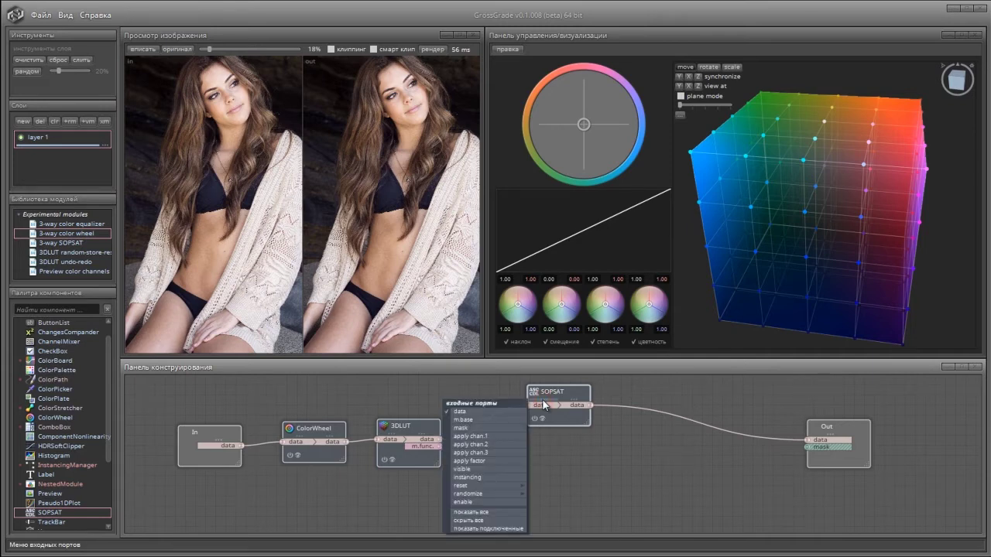
pyautogui.click(566, 406)
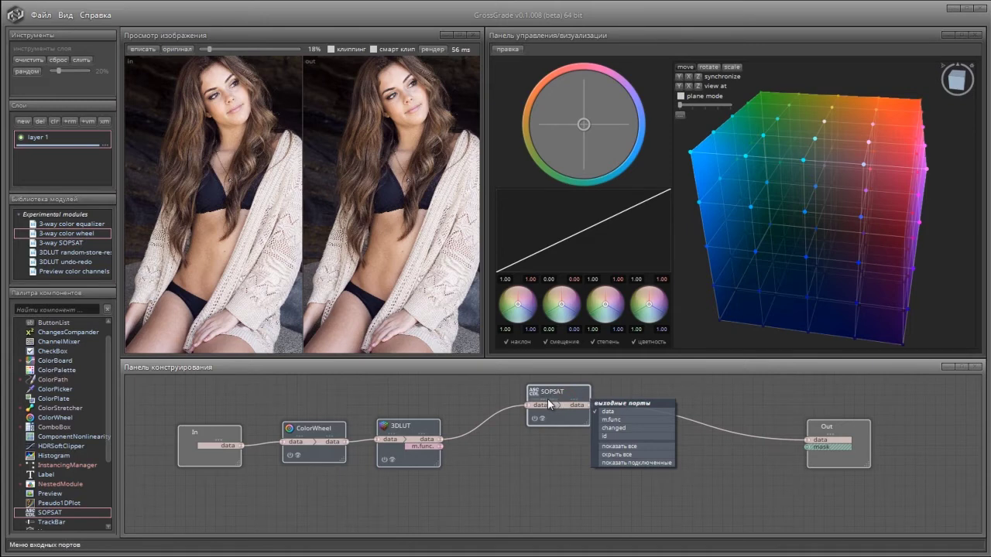
pyautogui.click(545, 405)
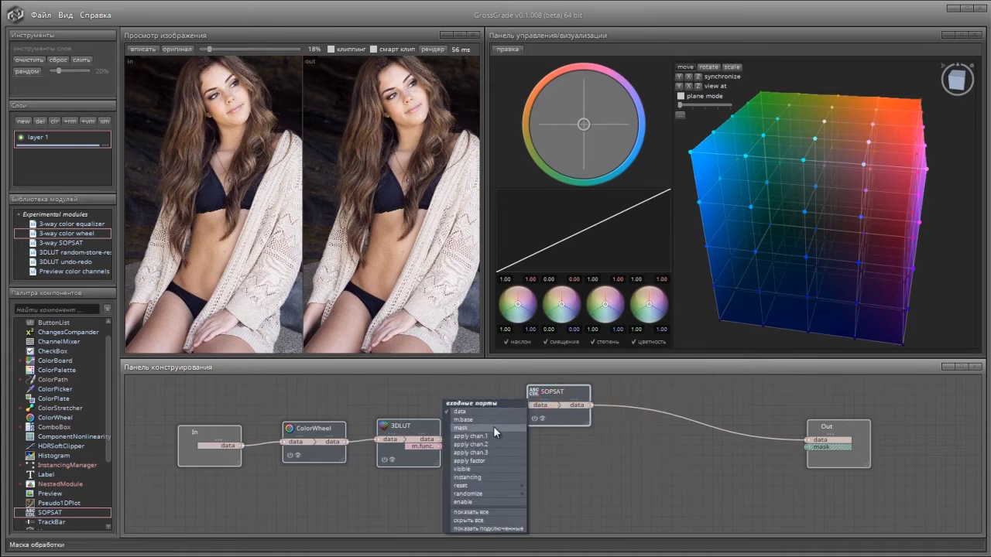
pyautogui.click(493, 425)
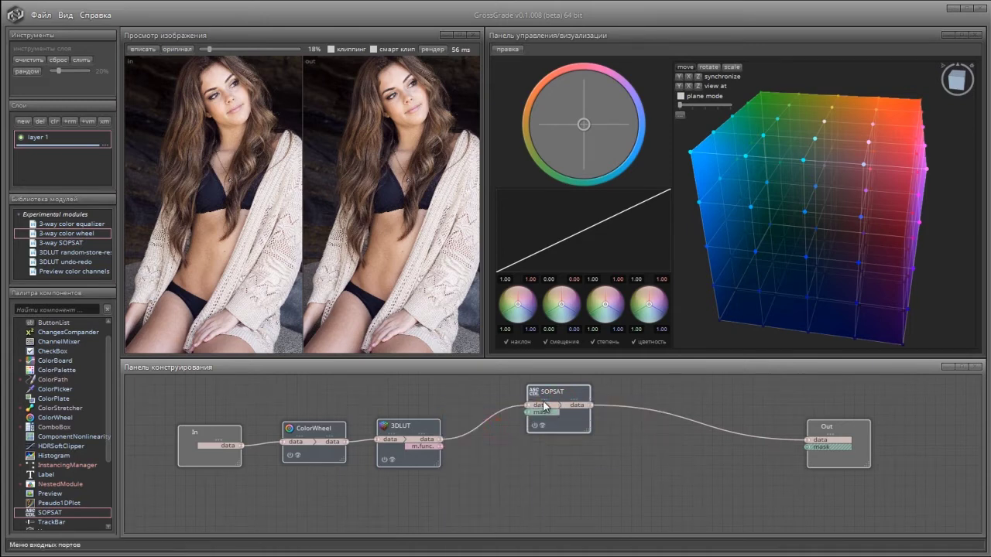
pyautogui.click(540, 406)
pyautogui.click(502, 459)
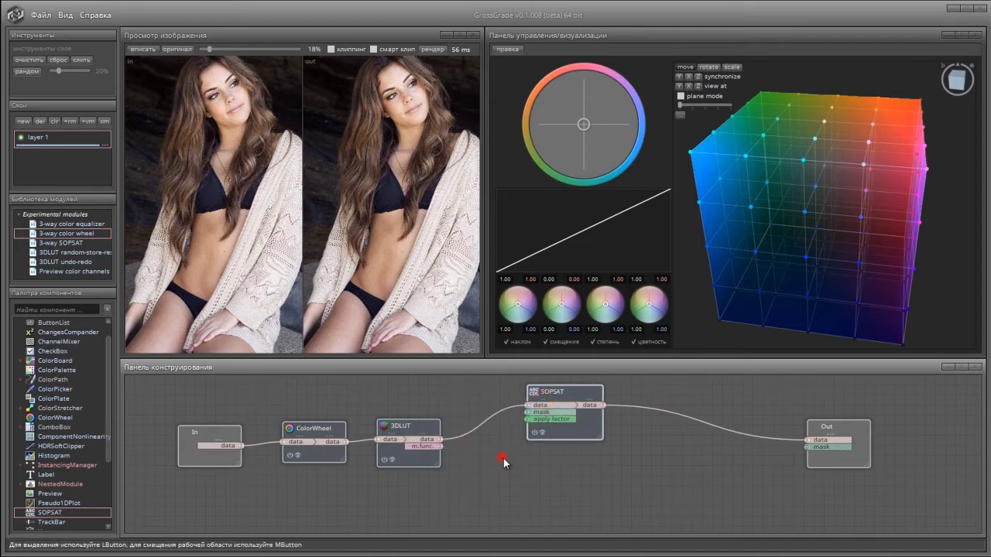
pyautogui.click(542, 405)
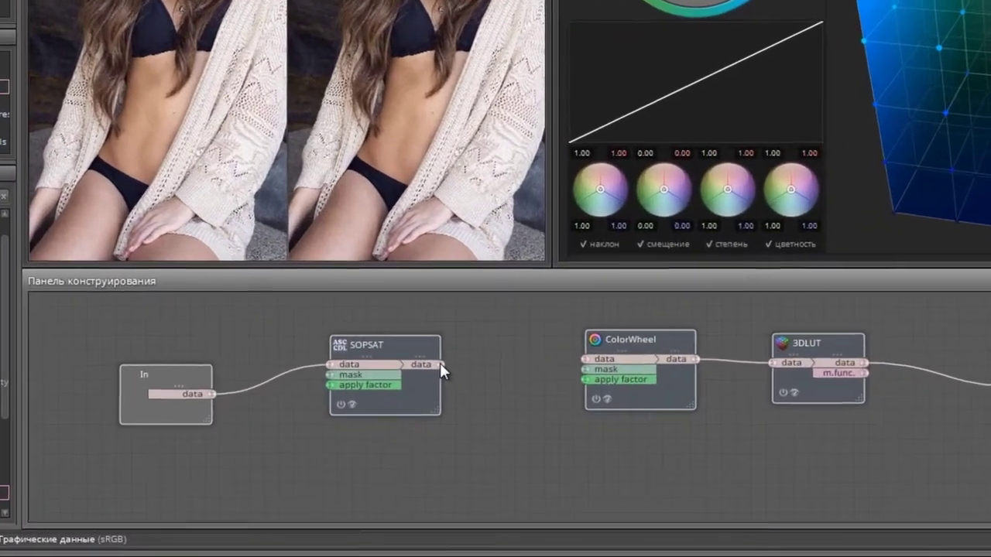
# - Connect the SOPSAT node's data output to the ColorWheel node's data input
pyautogui.moveTo(440, 363); pyautogui.dragTo(457, 358)
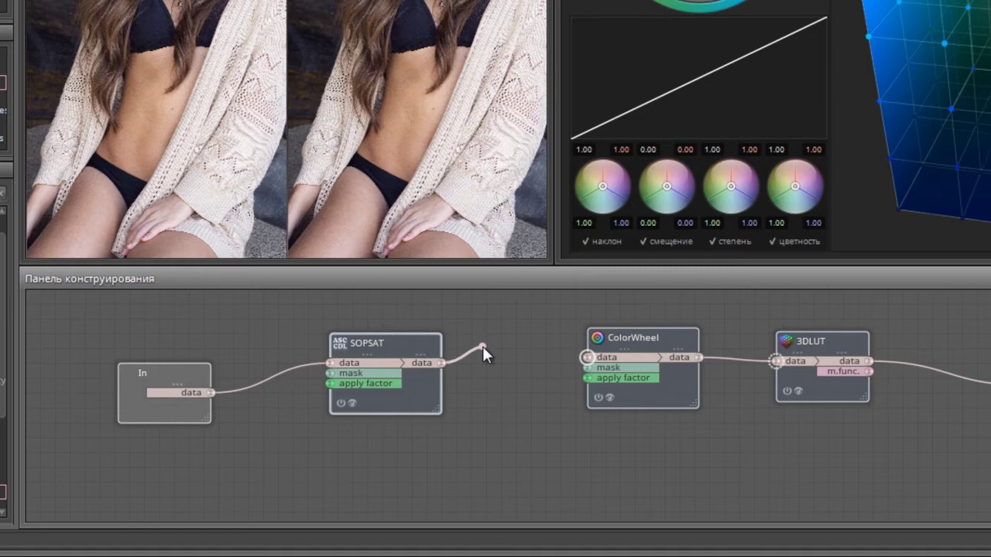
pyautogui.moveTo(484, 347); pyautogui.dragTo(521, 351)
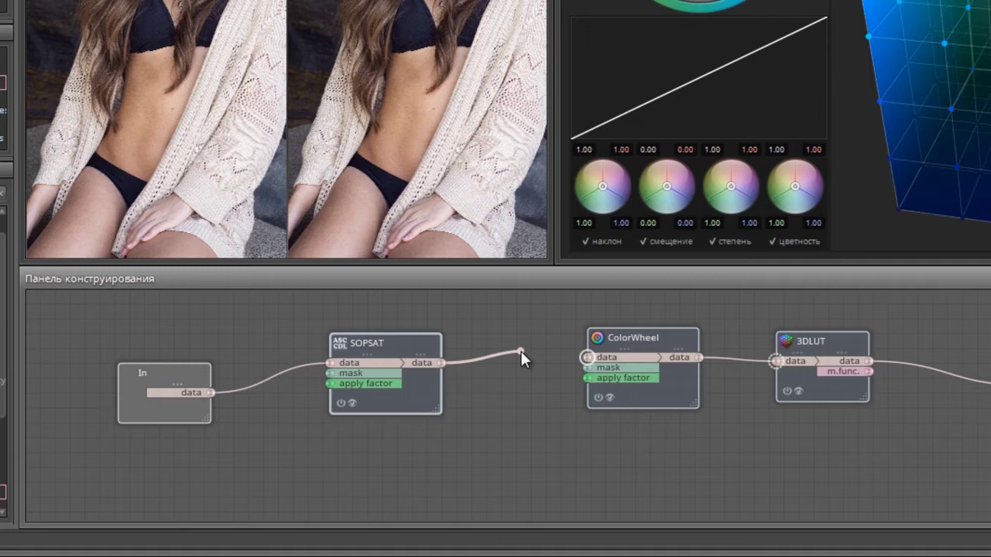
pyautogui.moveTo(521, 352); pyautogui.dragTo(587, 359)
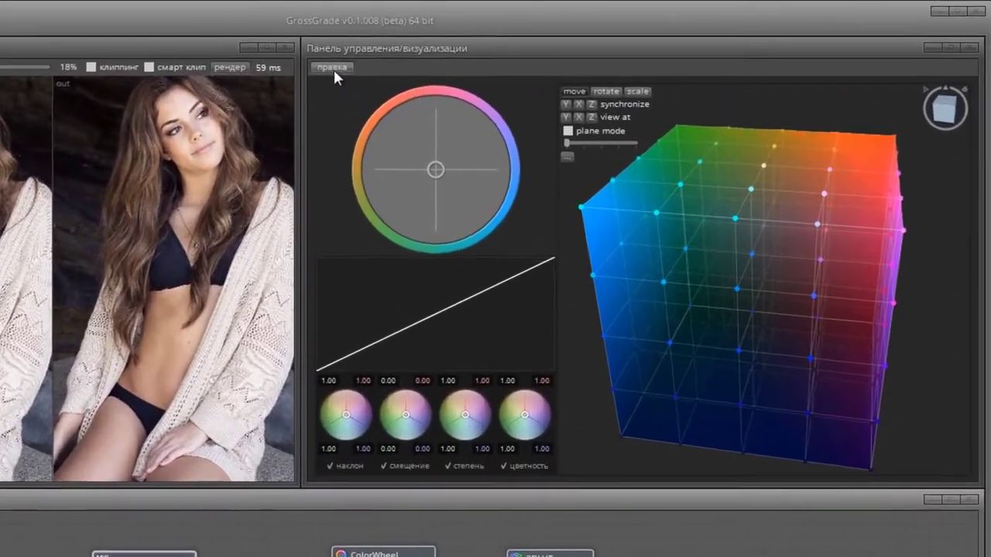
# - Switch the control panel to layout editing and open the color wheel's options
pyautogui.click(333, 70)
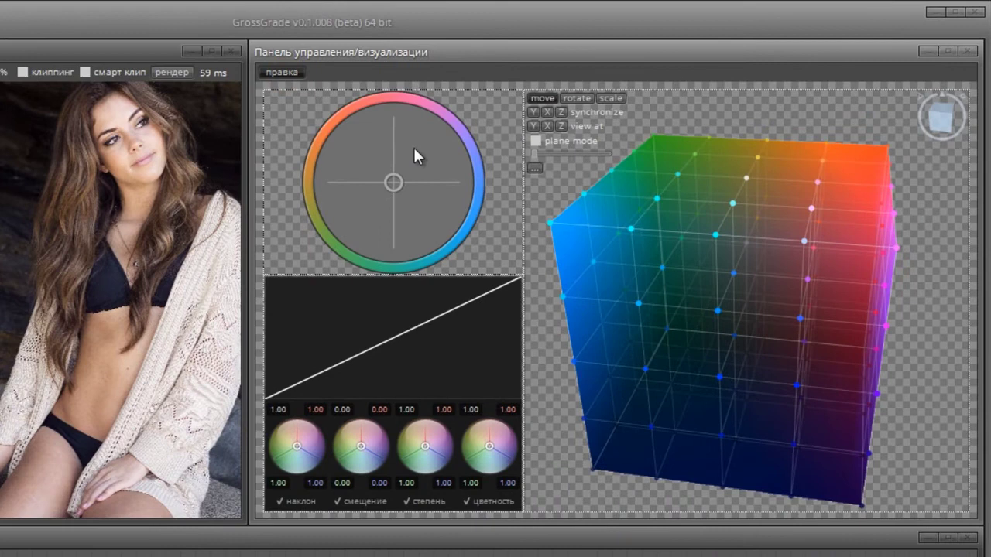
pyautogui.rightClick(414, 148)
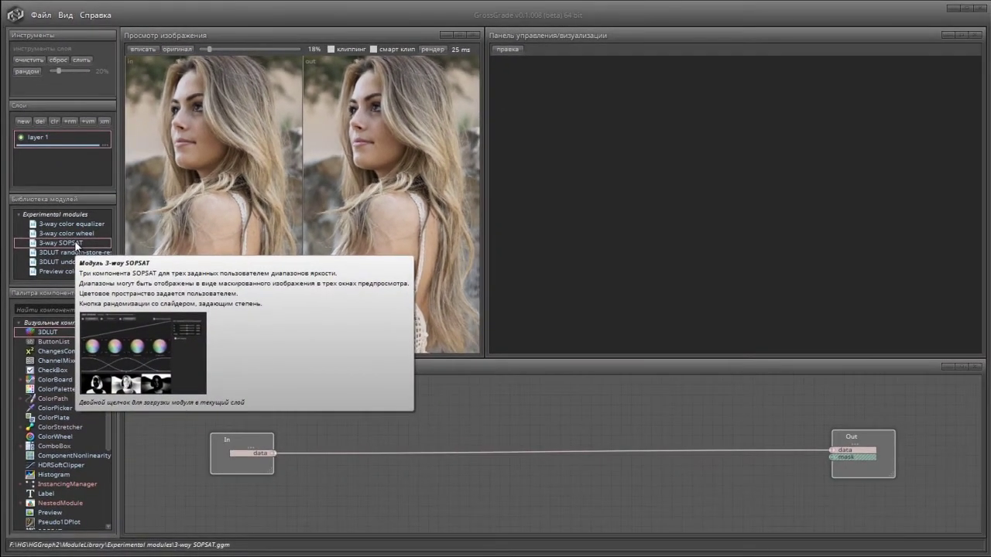
# - Load the 3-way SOPSAT library module into layer 1 and add a new layer above it
pyautogui.doubleClick(85, 270)
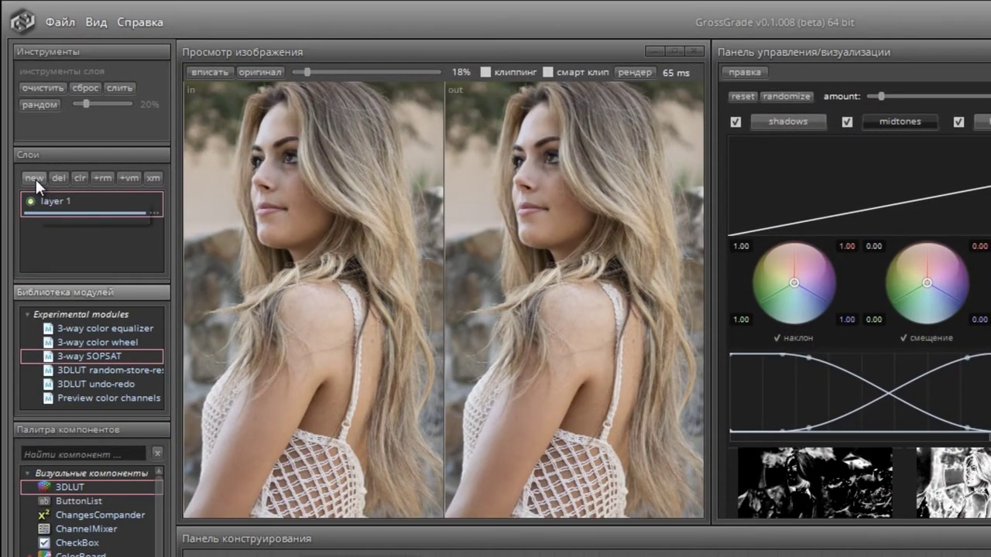
pyautogui.click(35, 179)
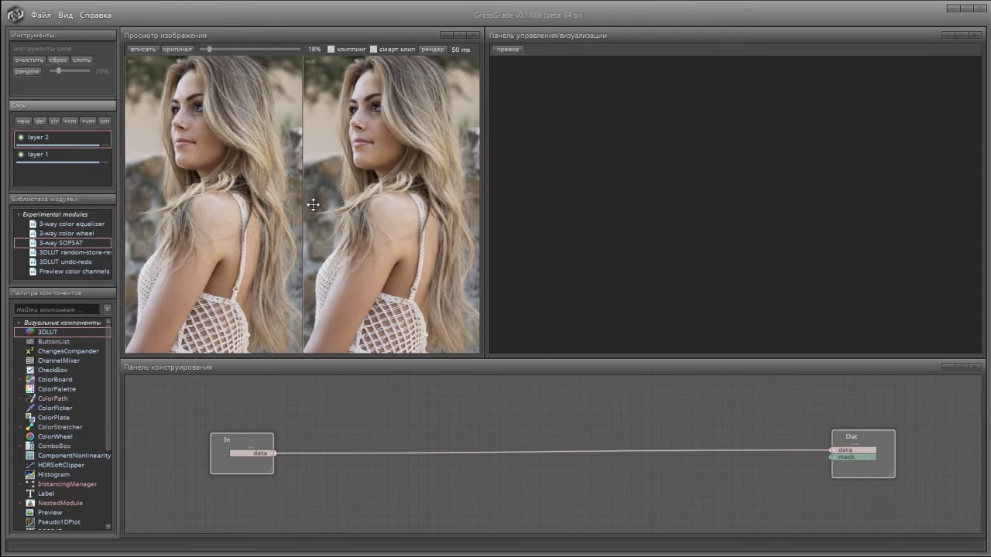
# - Shift layer 1's цветность wheel toward red, to about 1.80 red, 1.29 green and 0.64 blue
pyautogui.click(65, 155)
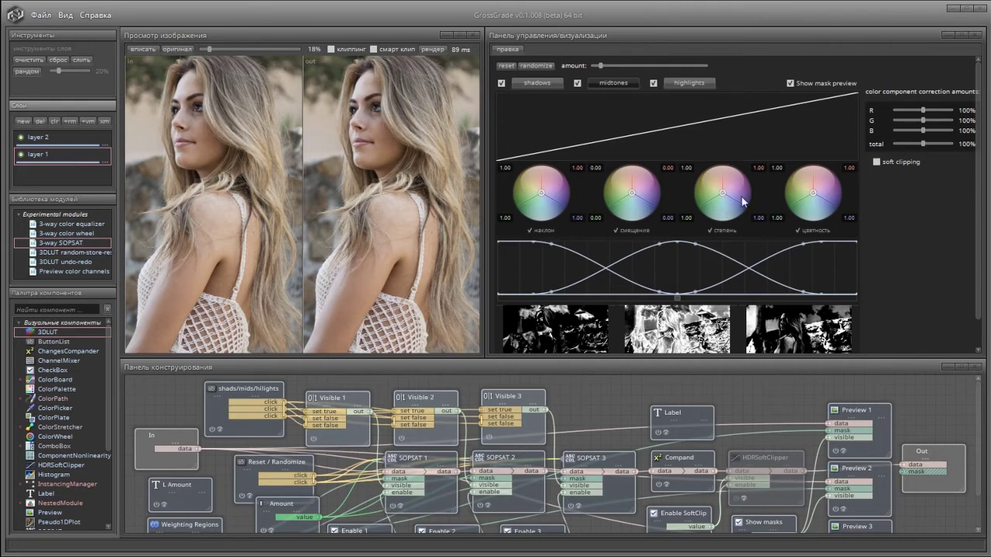
pyautogui.moveTo(816, 195); pyautogui.dragTo(785, 162)
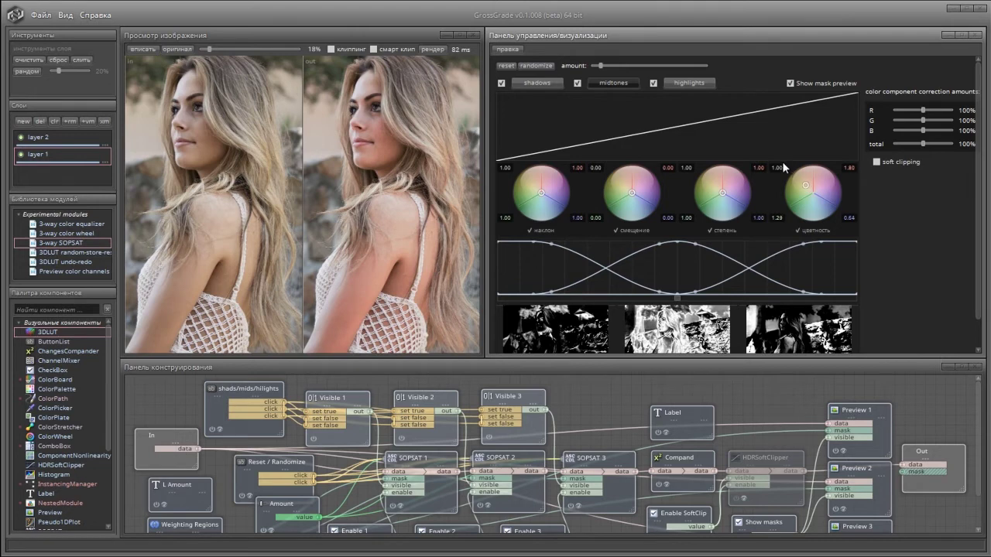
# - Add a 3DLUT component to layer 2 and displace selected points of its color cube
pyautogui.click(70, 137)
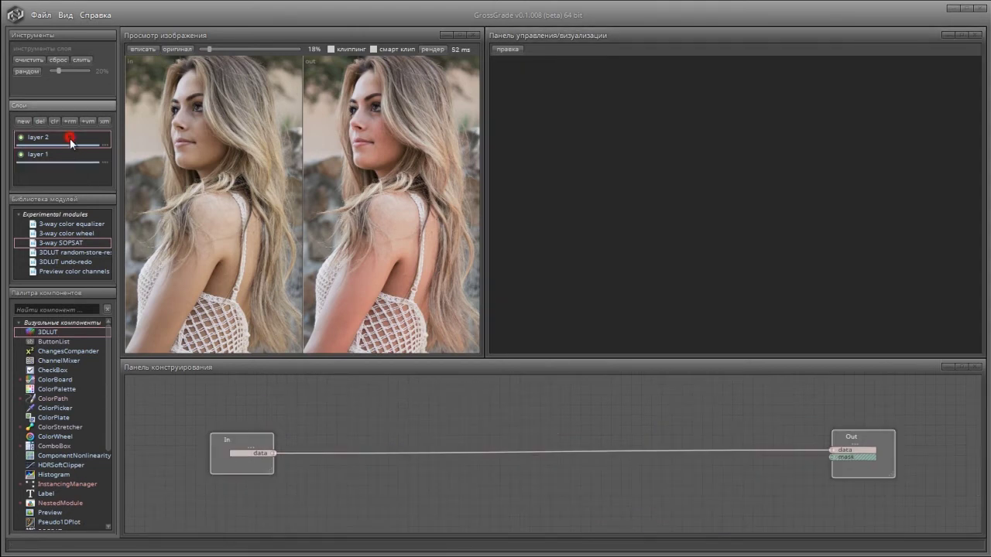
pyautogui.moveTo(51, 336); pyautogui.dragTo(496, 125)
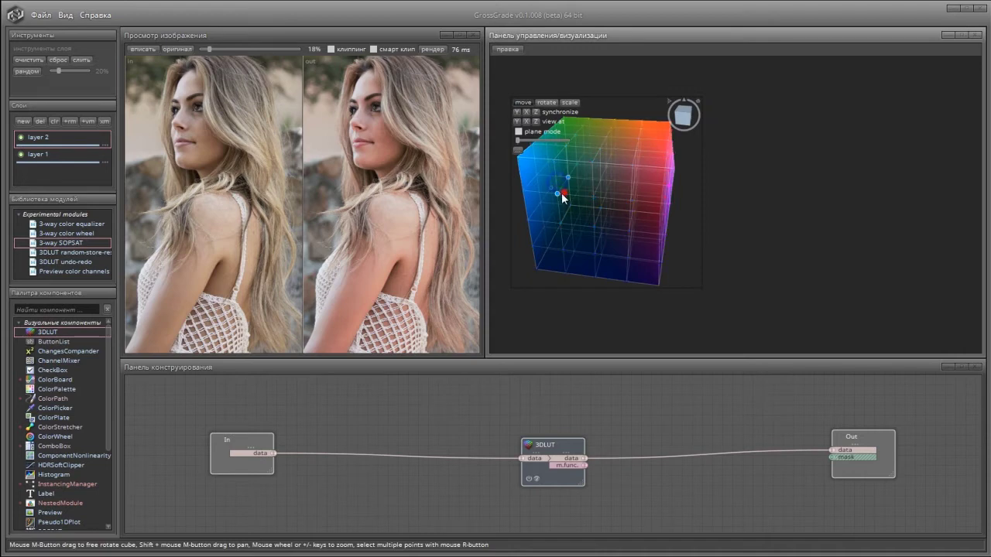
pyautogui.moveTo(562, 192); pyautogui.dragTo(561, 168)
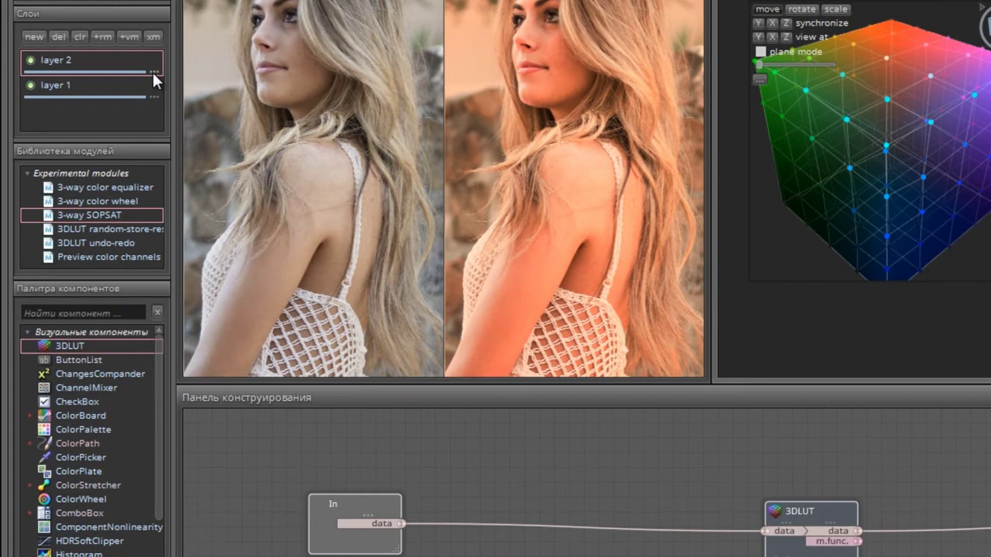
# - Toggle the Яркость, Цветовой тон and Насыщенность components in layer 2's blending options
pyautogui.click(152, 72)
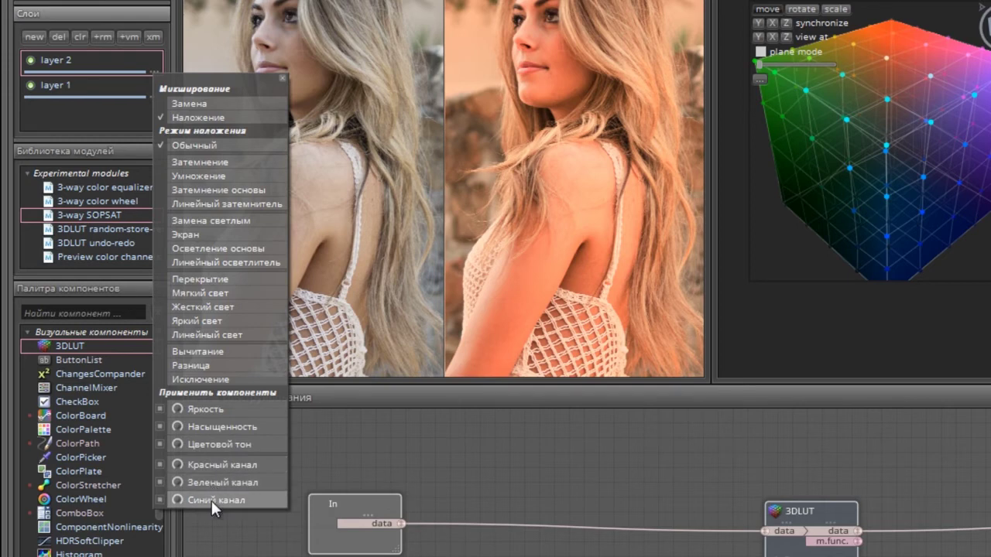
pyautogui.click(158, 410)
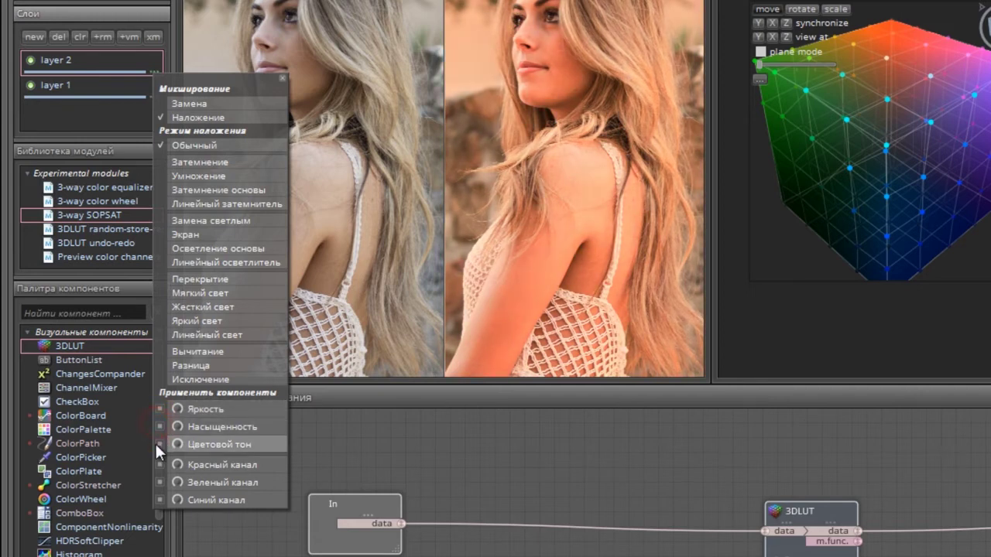
pyautogui.click(158, 445)
pyautogui.click(159, 427)
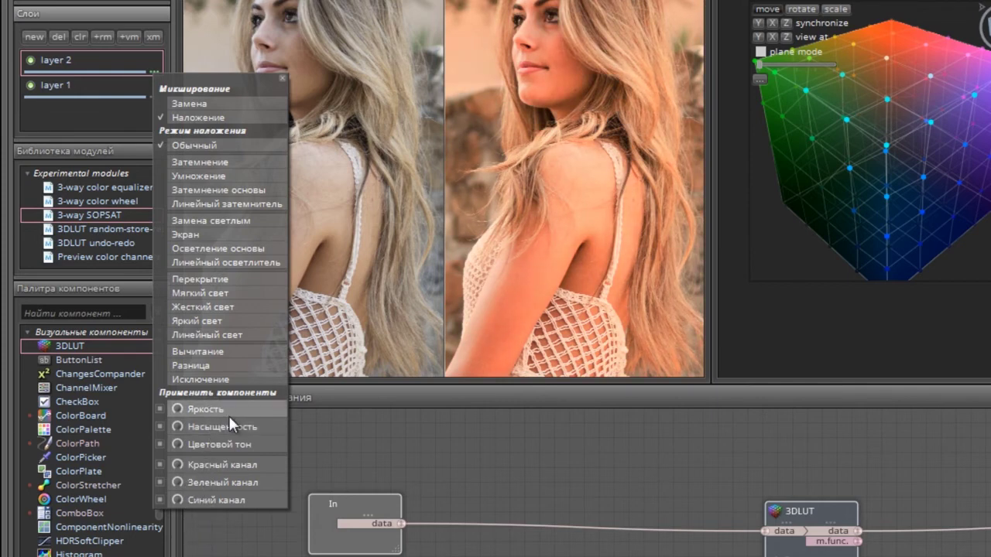
pyautogui.click(116, 60)
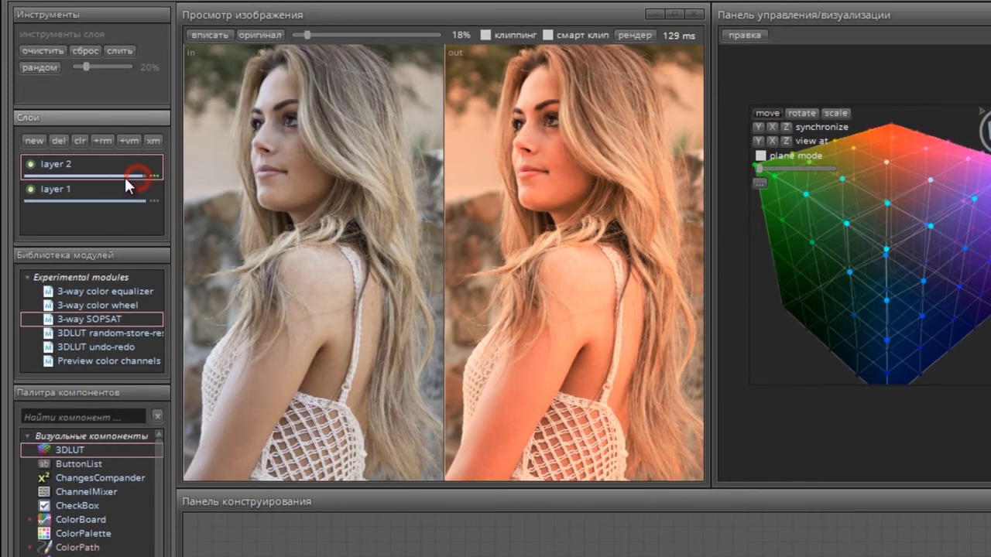
# - Try layer 2 at different opacities, from nearly transparent to amplified beyond full strength
pyautogui.moveTo(130, 78); pyautogui.dragTo(8, 102)
pyautogui.moveTo(8, 198); pyautogui.dragTo(146, 187)
pyautogui.click(135, 175)
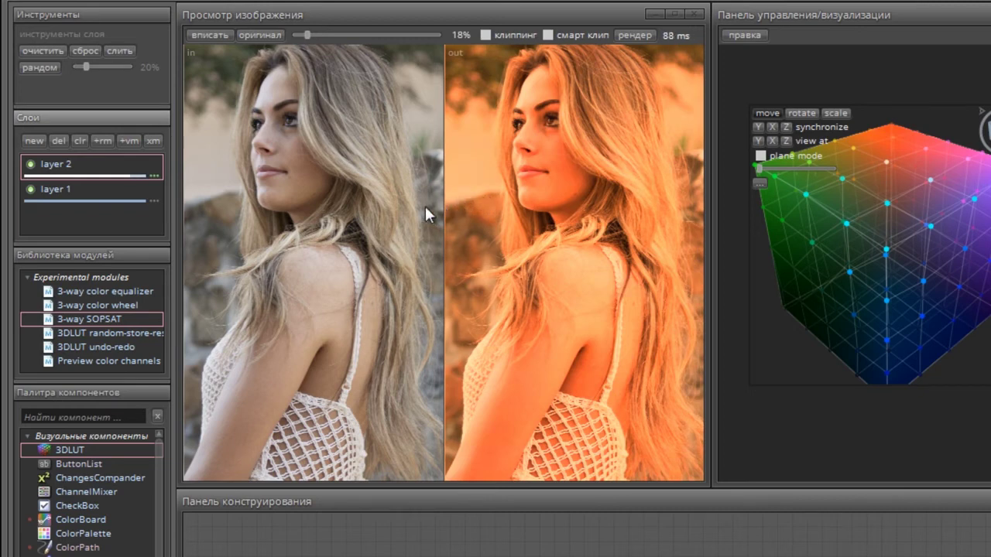
pyautogui.moveTo(86, 217); pyautogui.dragTo(8, 222)
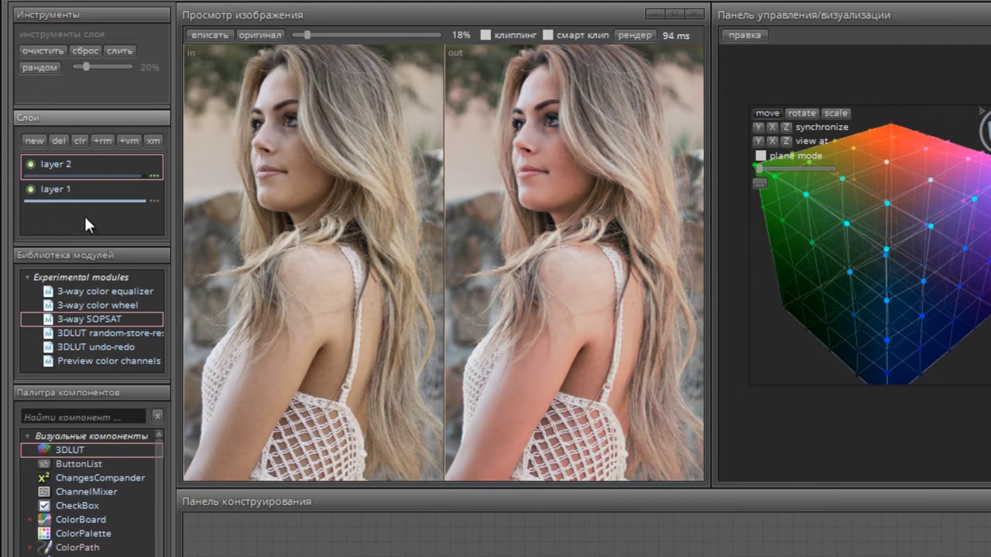
pyautogui.moveTo(133, 175); pyautogui.dragTo(1, 189)
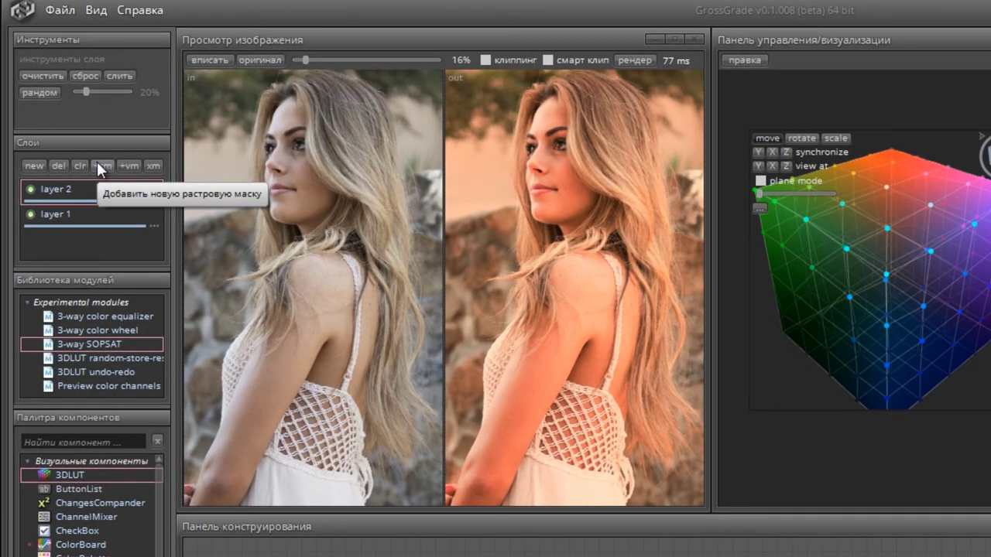
# - Add a raster mask to layer 2, brush its effect off the woman, and open the mask's mode options
pyautogui.click(97, 162)
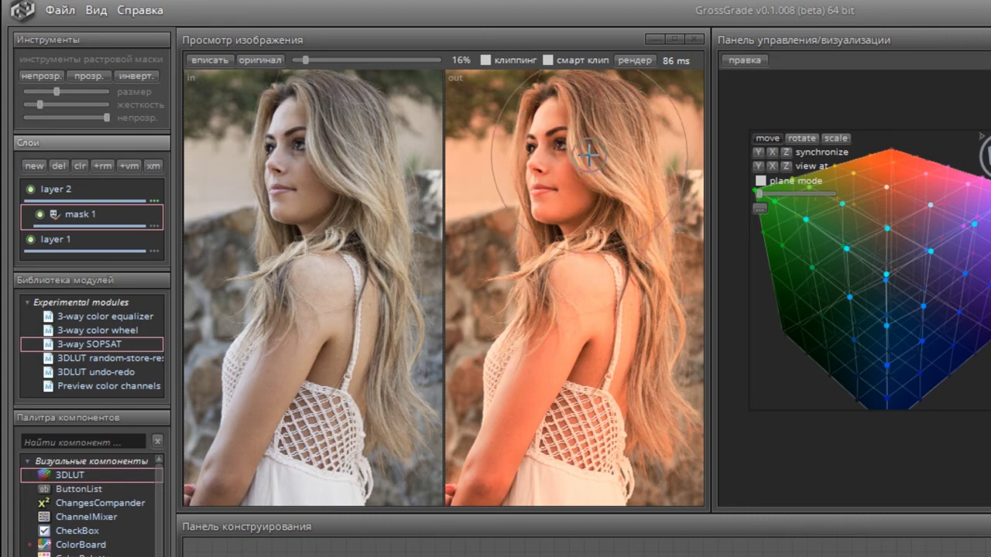
pyautogui.moveTo(590, 163)
pyautogui.mouseDown()
pyautogui.moveTo(593, 155)
pyautogui.moveTo(602, 294)
pyautogui.moveTo(589, 377)
pyautogui.moveTo(542, 422)
pyautogui.moveTo(528, 488)
pyautogui.moveTo(531, 457)
pyautogui.mouseUp()
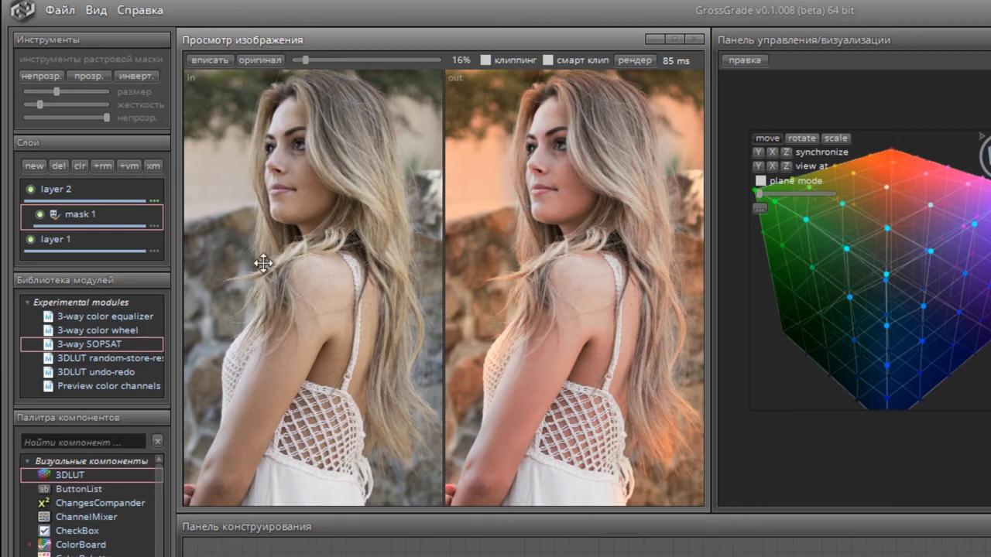
pyautogui.click(153, 226)
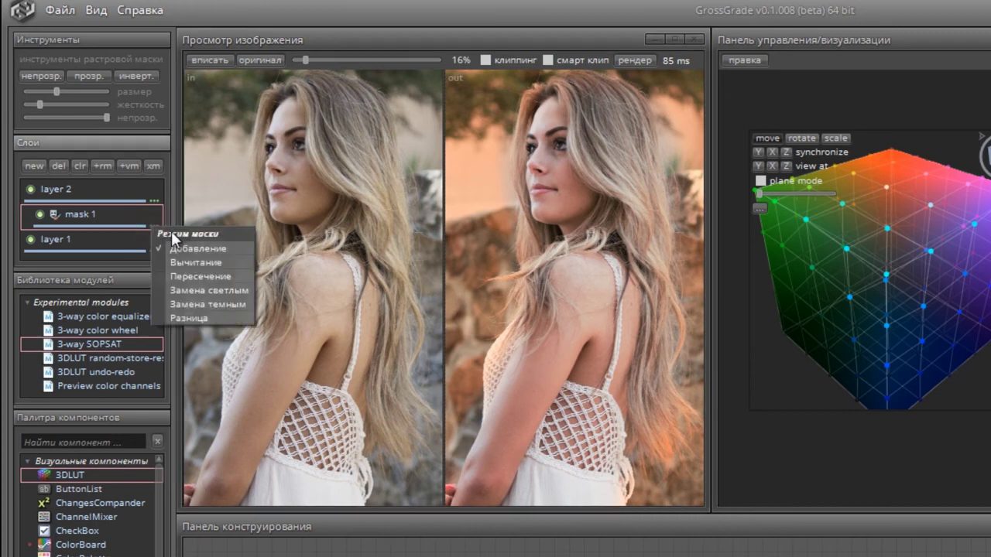